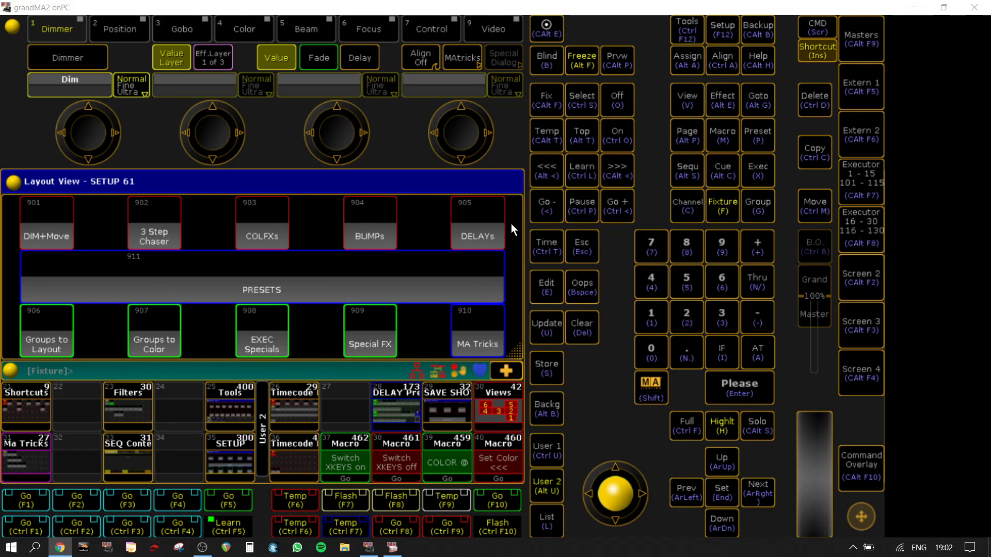
Step: Call up the DELAYs setup on Screen 2 and run the Clear Delays macro
{"action": "left_click", "coordinate": [477, 236]}
{"action": "left_click", "coordinate": [877, 283]}
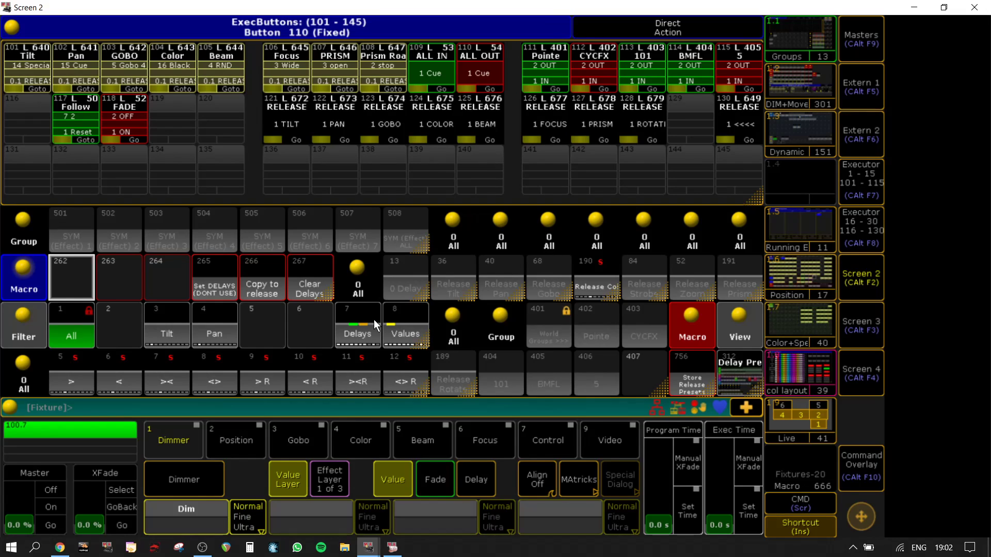
{"action": "left_click", "coordinate": [314, 267]}
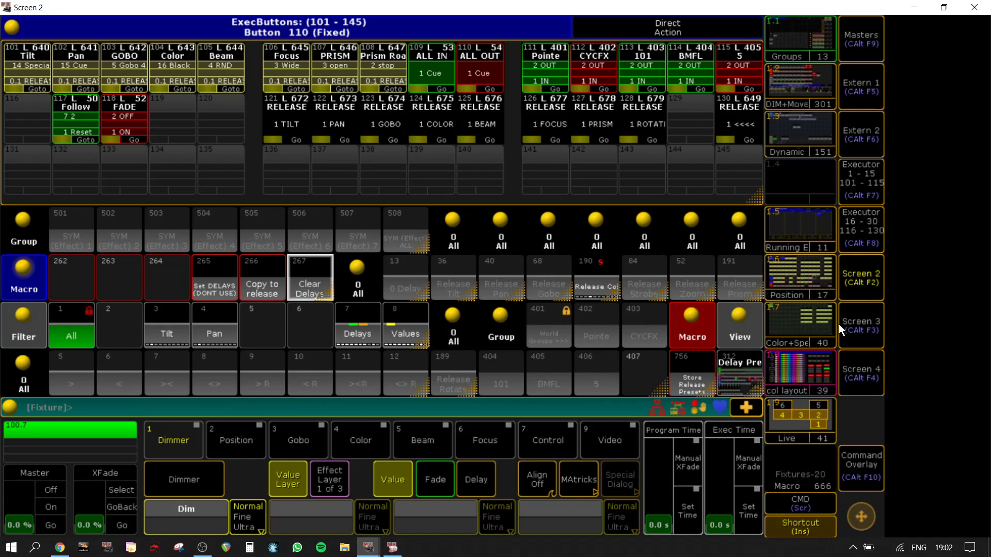
Step: Open the col layout view and switch its delay selector to the OFF cue
{"action": "left_click", "coordinate": [808, 367]}
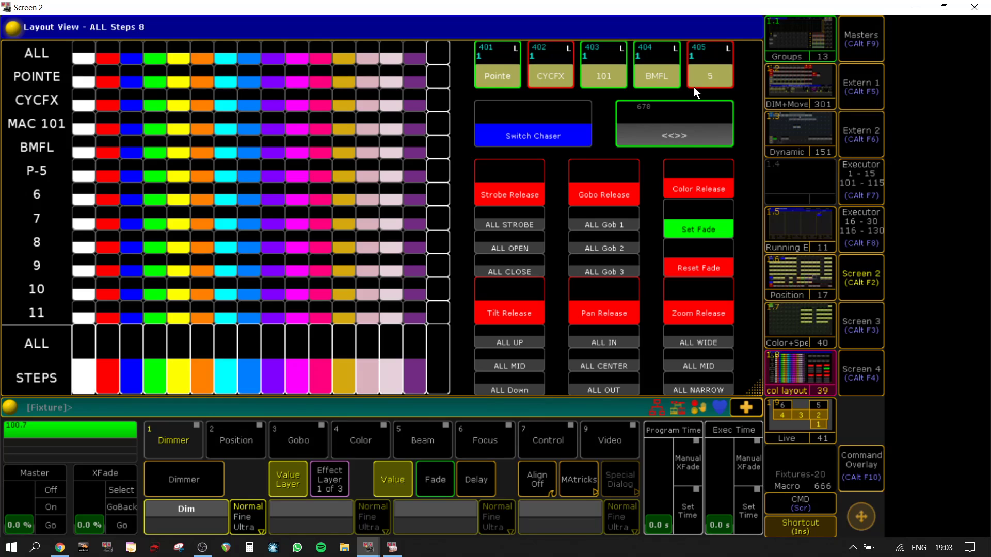
{"action": "left_click", "coordinate": [682, 135]}
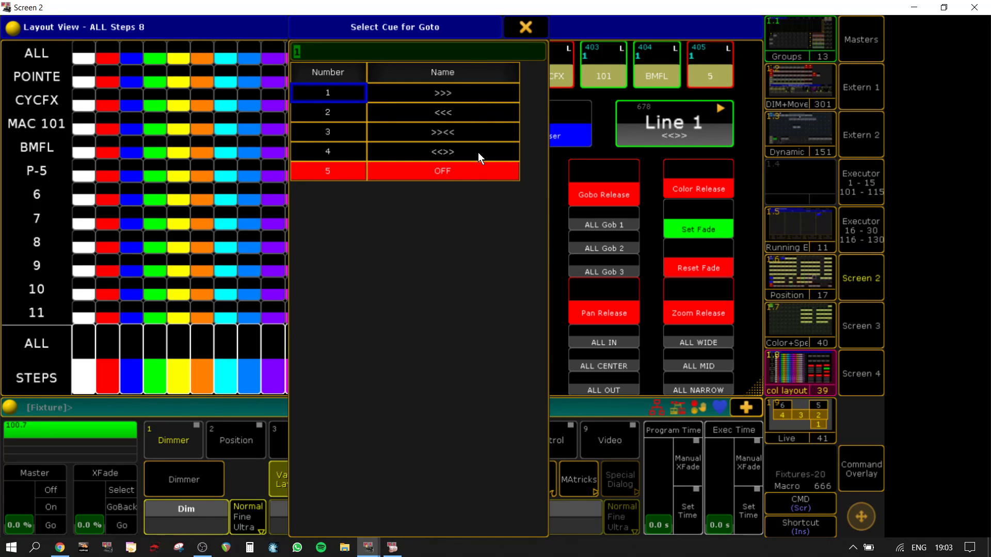
{"action": "left_click", "coordinate": [475, 171]}
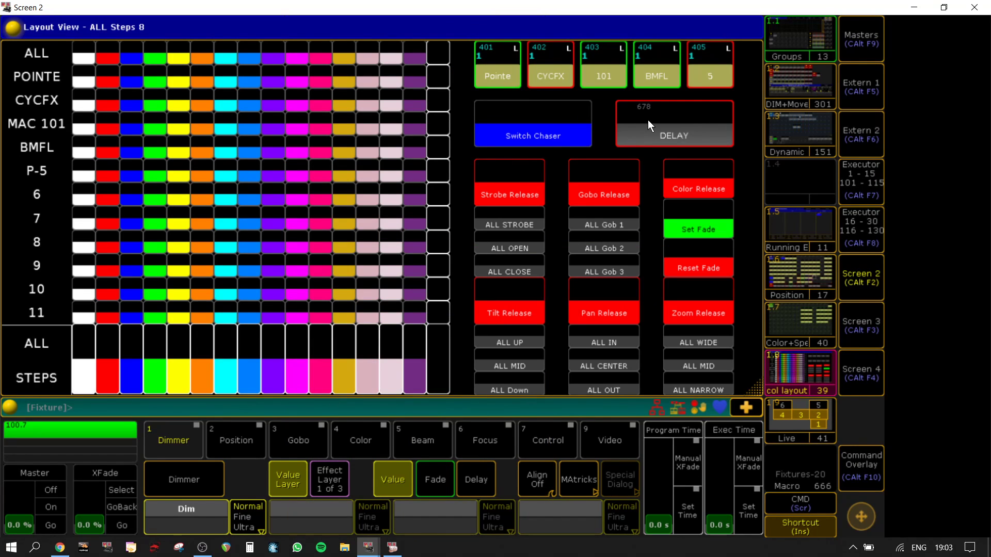
Step: Cycle the color layout's delay selector through >>>, <<< and >>>, and return it to OFF
{"action": "left_click", "coordinate": [648, 120]}
{"action": "left_click", "coordinate": [460, 92]}
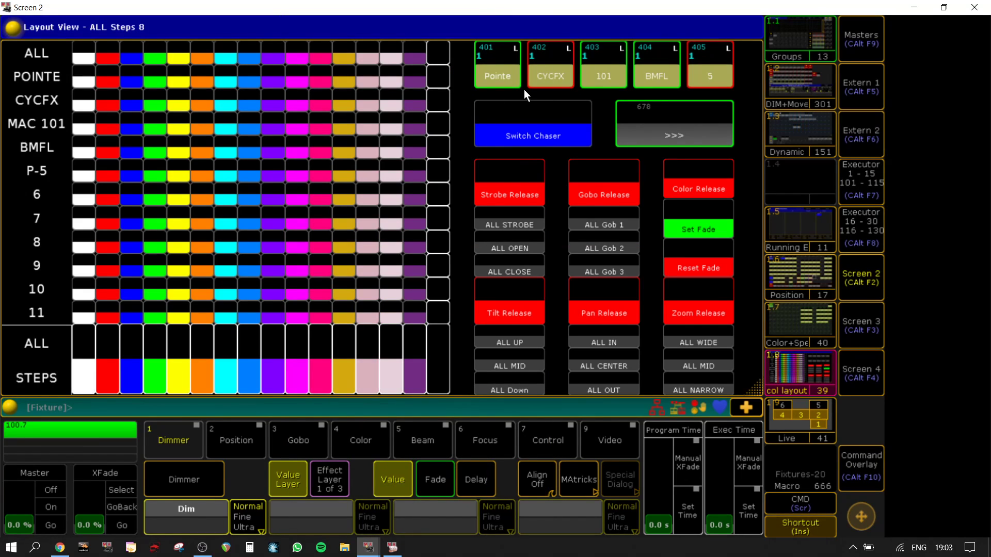
{"action": "left_click", "coordinate": [662, 138]}
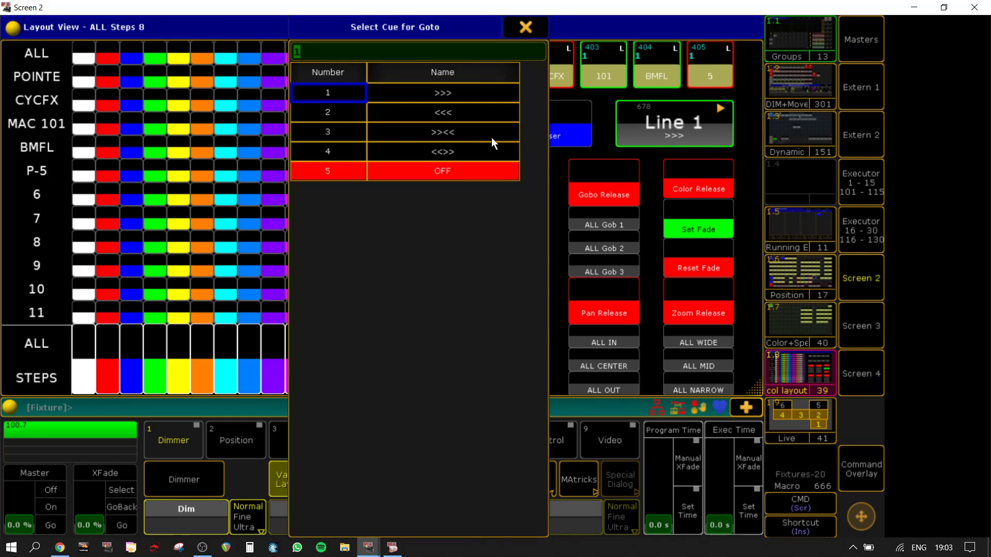
{"action": "left_click", "coordinate": [431, 112]}
{"action": "left_click", "coordinate": [671, 144]}
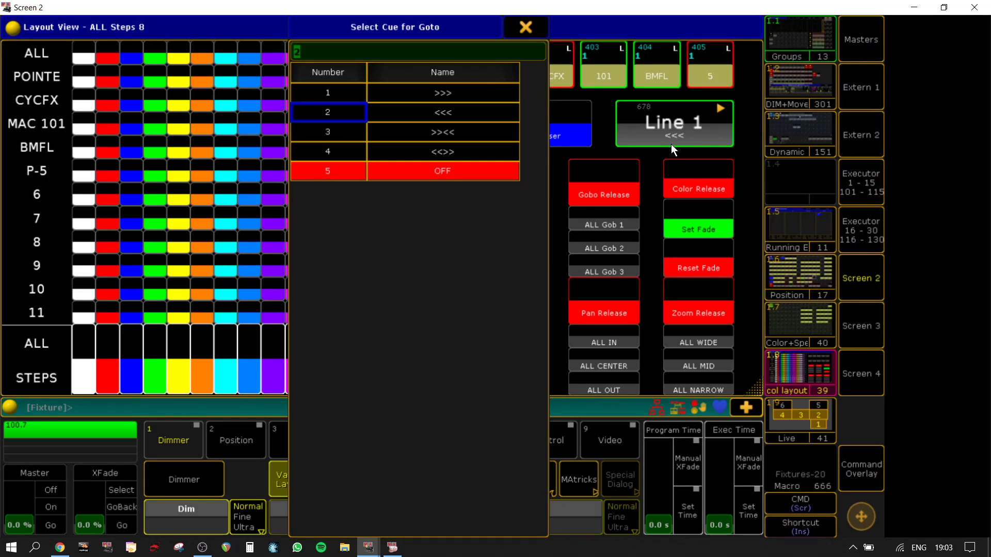
{"action": "left_click", "coordinate": [479, 91]}
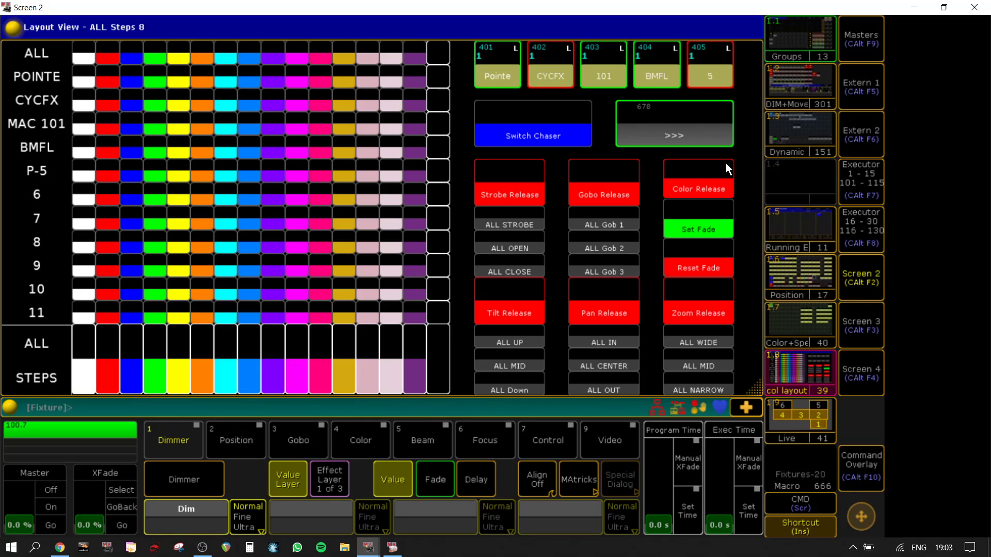
{"action": "left_click", "coordinate": [686, 141]}
{"action": "left_click", "coordinate": [468, 175]}
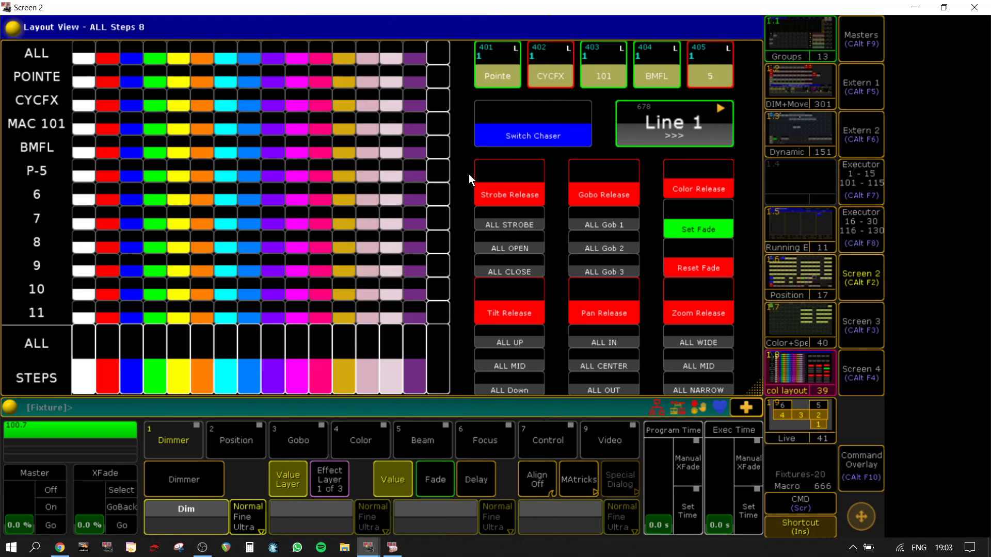
Step: Inspect the command inside the DELAY macro 678, close its editor and return to the main onPC window
{"action": "right_click", "coordinate": [668, 134]}
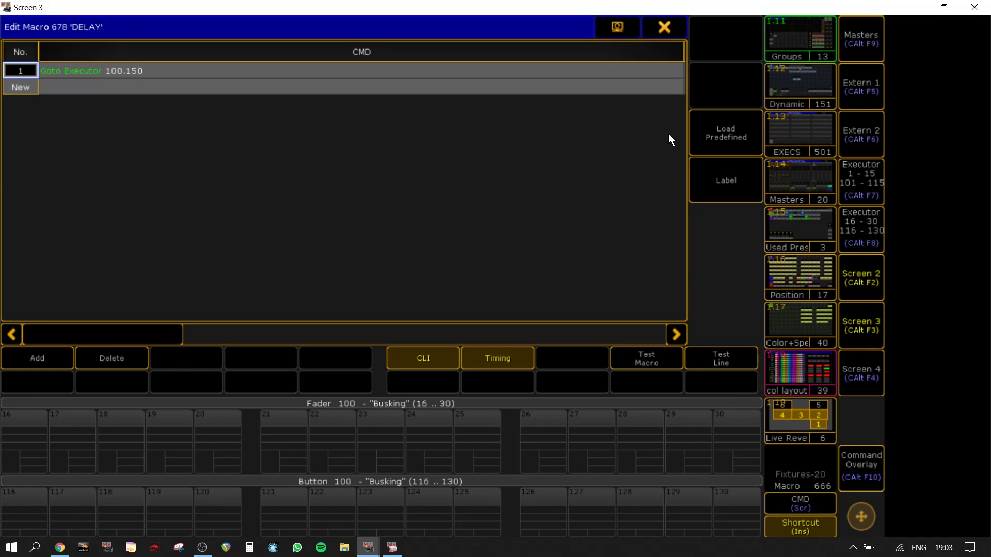
{"action": "left_click", "coordinate": [651, 27]}
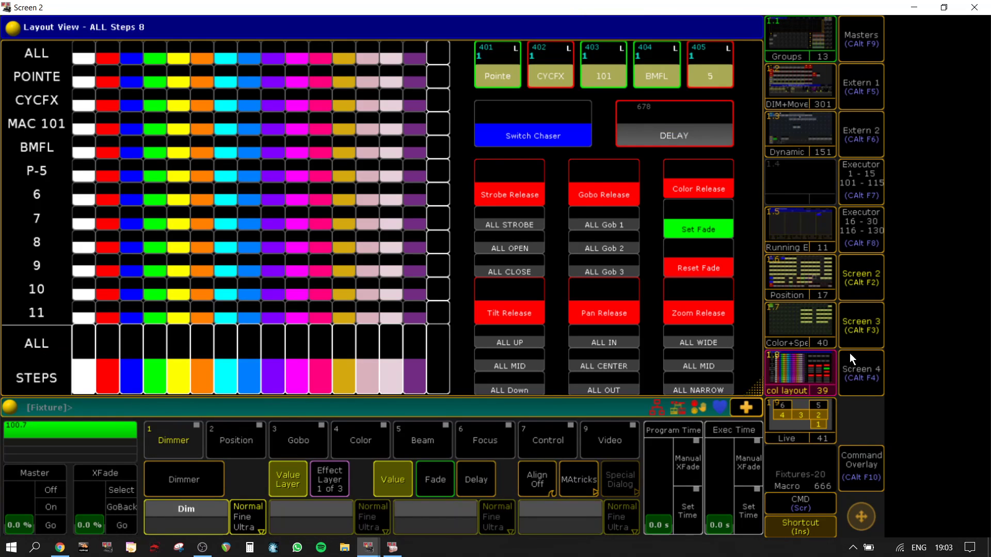
{"action": "left_click", "coordinate": [857, 283]}
{"action": "left_click", "coordinate": [856, 282]}
{"action": "left_click", "coordinate": [872, 279]}
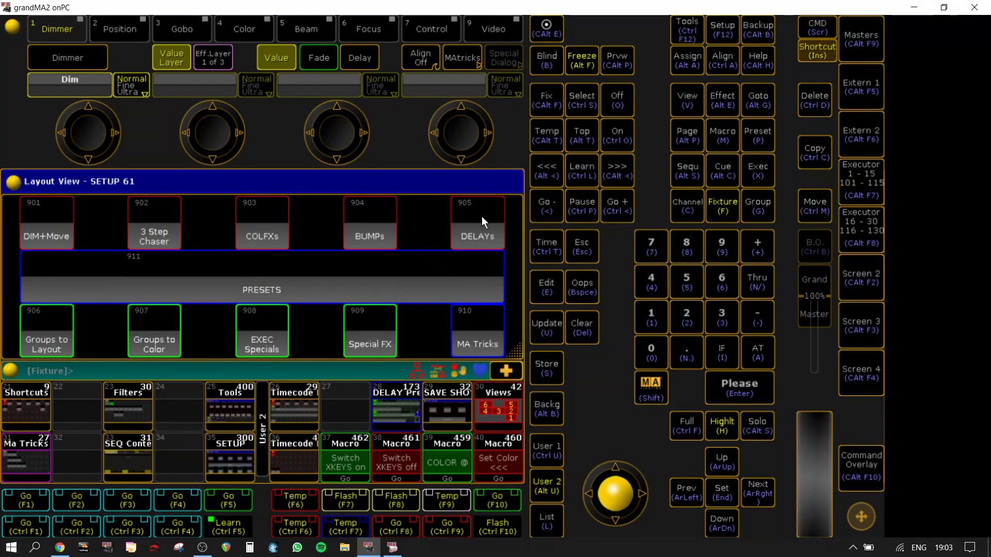
Step: Recall the DELAYs setup on Screen 2 and store it as a view named TEST on view button 1.4
{"action": "left_click", "coordinate": [866, 295]}
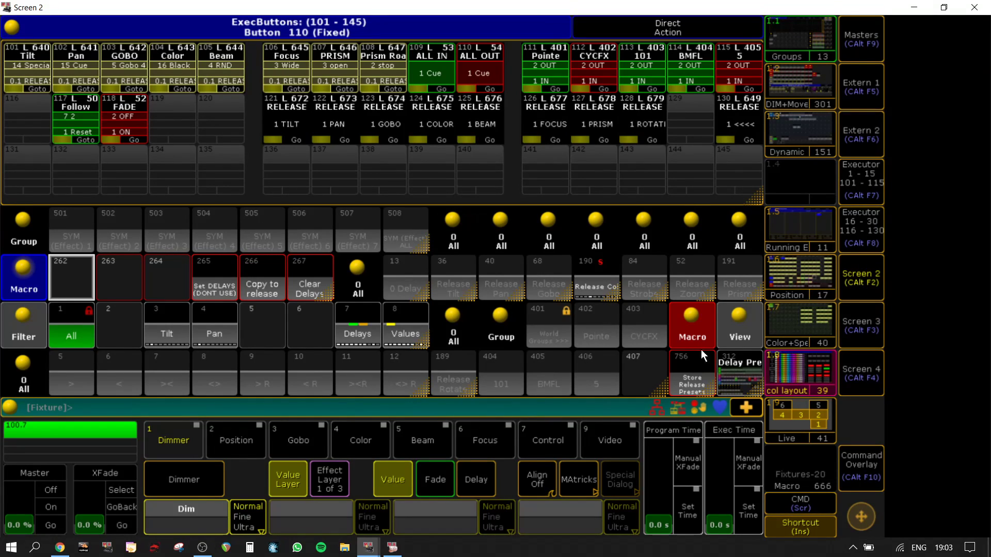
{"action": "left_click", "coordinate": [804, 187]}
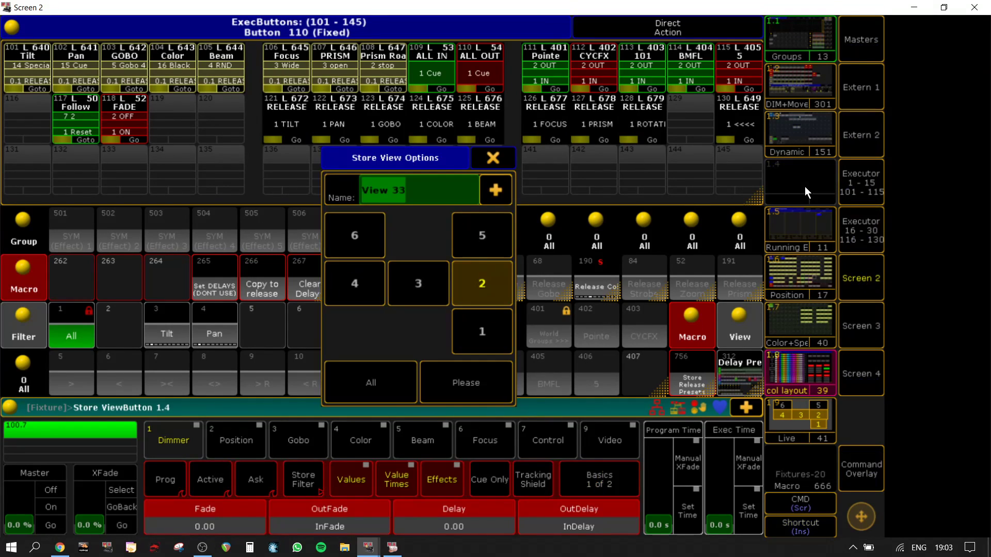
{"action": "key", "text": "BackSpace"}
{"action": "type", "text": "TEST"}
{"action": "key", "text": "Return"}
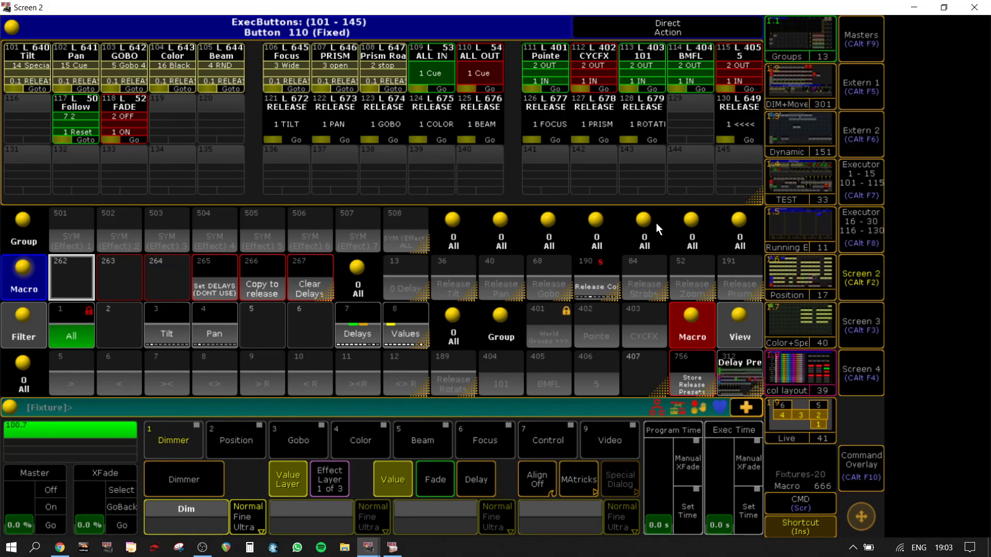
Step: Open the Groups view, go through the Pointe and LEDBeam layouts to BMFL, and select all BMFL fixtures there
{"action": "left_click", "coordinate": [822, 25]}
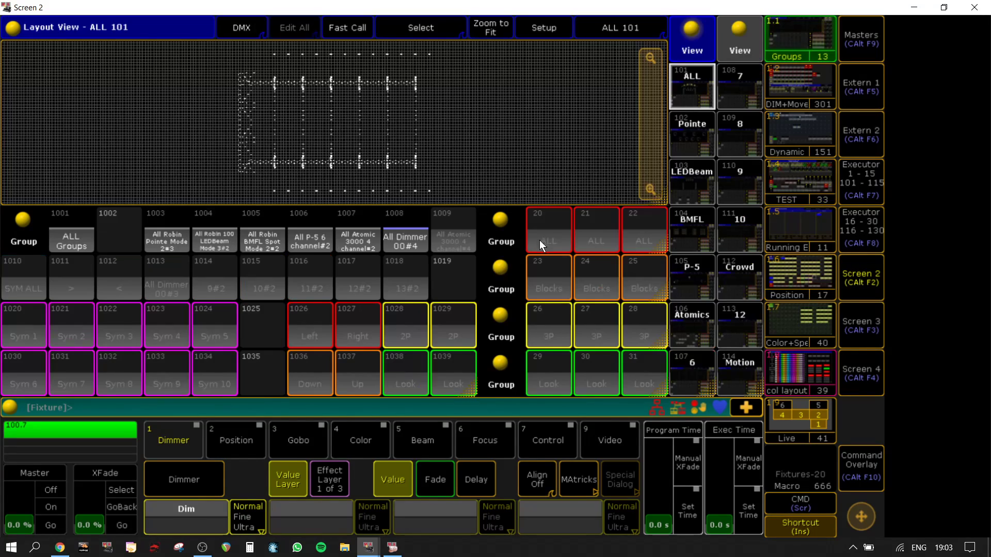
{"action": "left_click", "coordinate": [697, 133]}
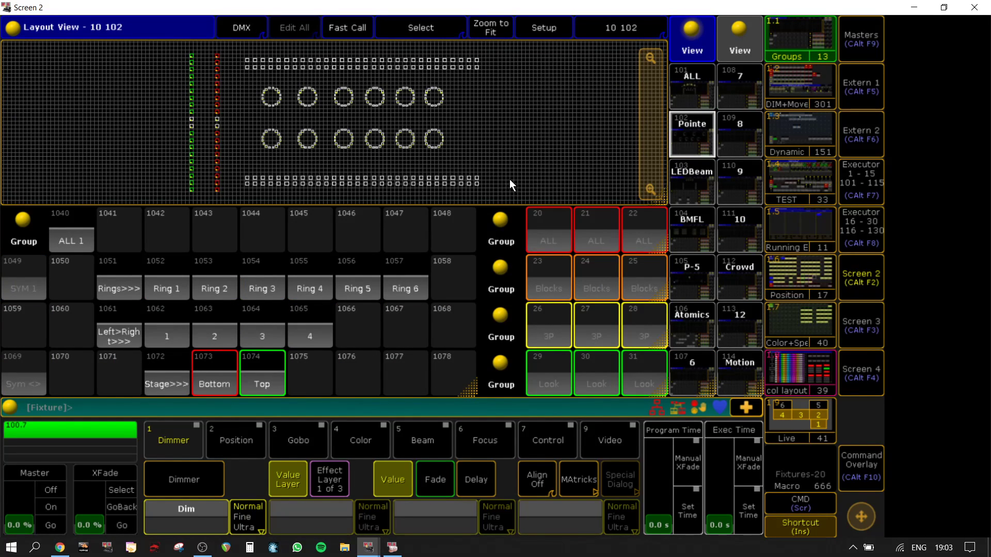
{"action": "left_click", "coordinate": [710, 187]}
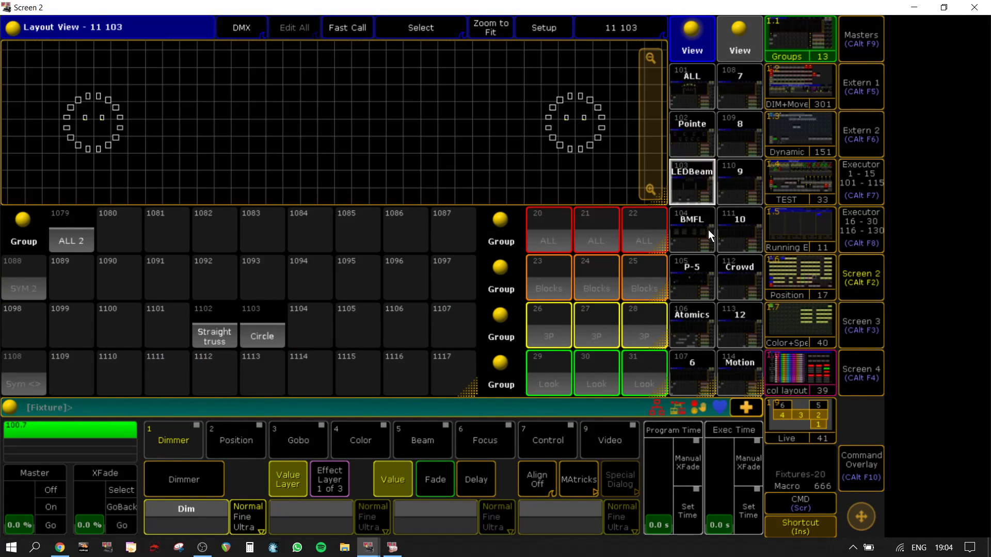
{"action": "left_click", "coordinate": [700, 234]}
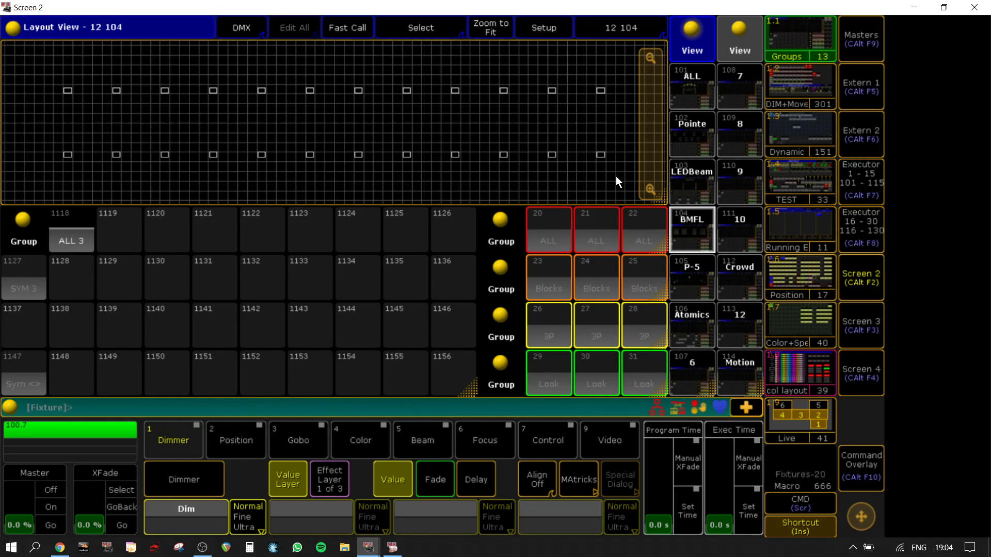
{"action": "left_click_drag", "start_coordinate": [616, 177], "coordinate": [192, 126]}
{"action": "left_click_drag", "start_coordinate": [24, 78], "coordinate": [24, 78]}
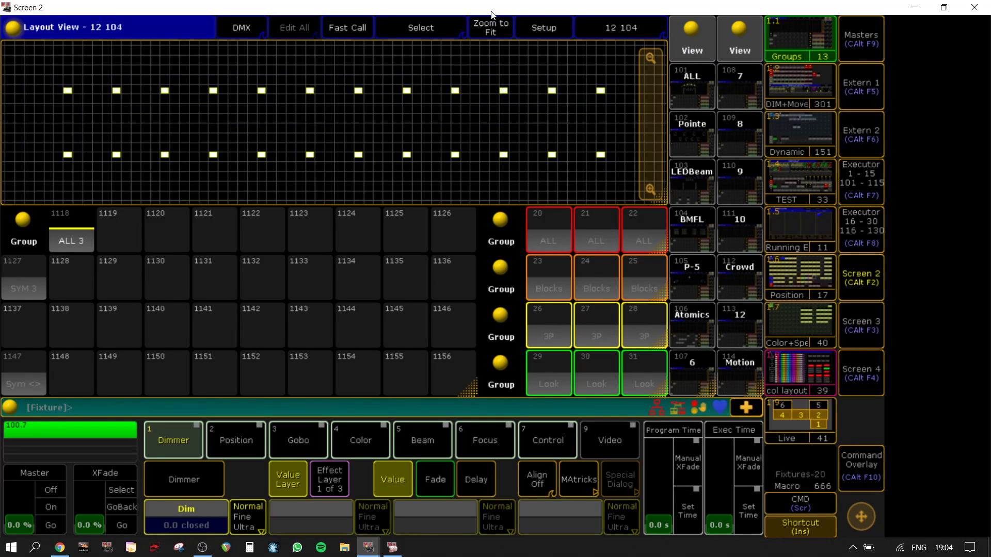
Step: Enter setup mode for the BMFL layout and set the overall size of the selected fixtures to 2
{"action": "left_click", "coordinate": [537, 29]}
{"action": "left_click", "coordinate": [611, 485]}
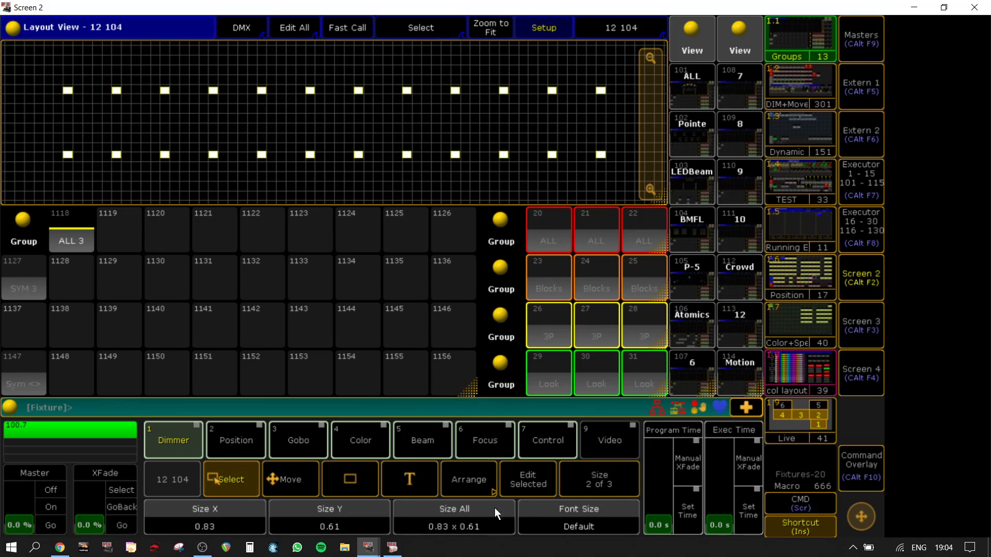
{"action": "left_click", "coordinate": [463, 516]}
{"action": "type", "text": "2"}
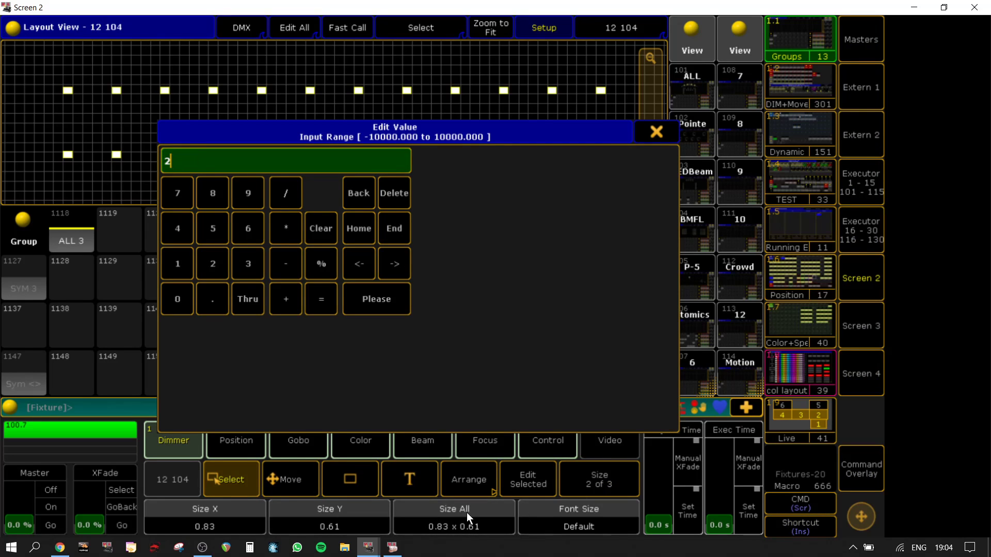
{"action": "key", "text": "Return"}
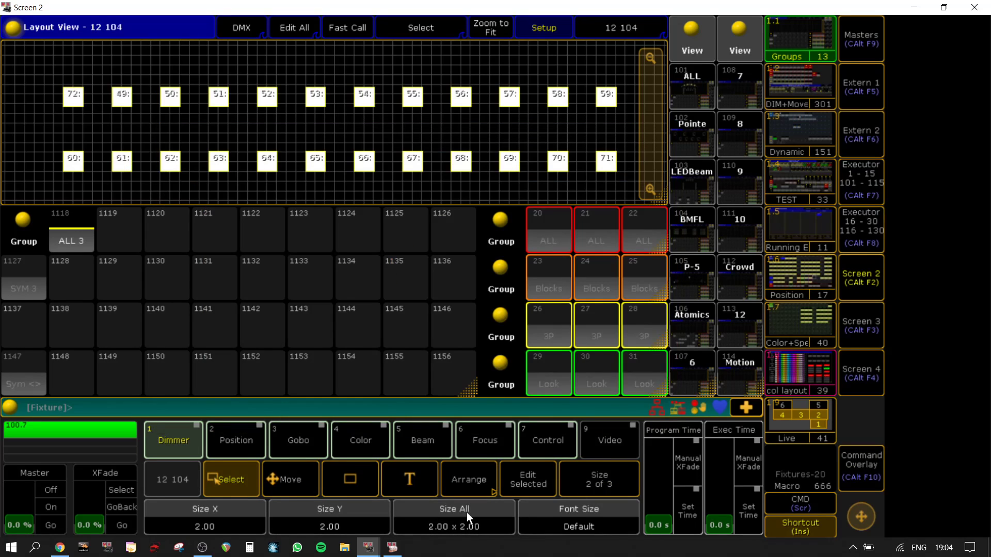
Step: Clear the fixture selection and reselect both rows of BMFL fixtures in the layout
{"action": "left_click", "coordinate": [602, 133]}
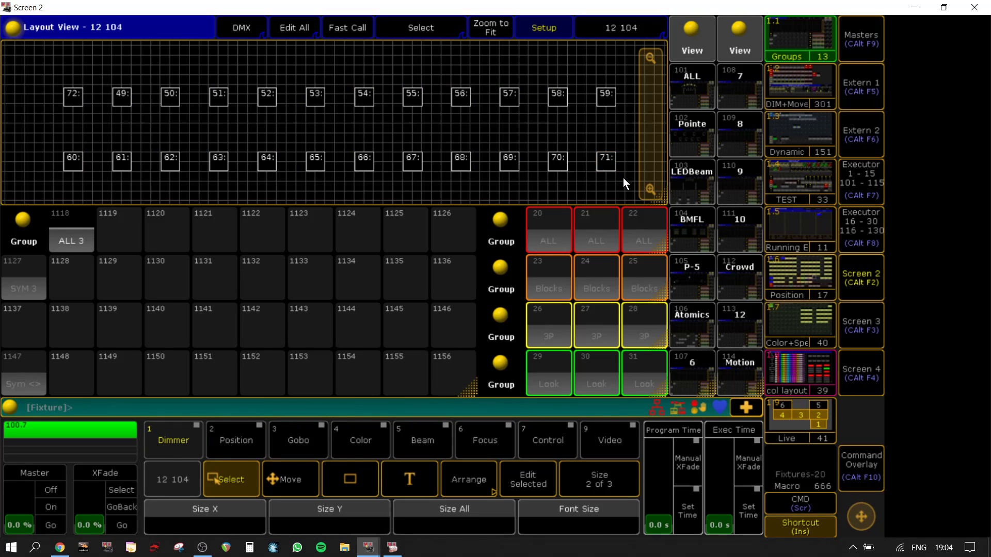
{"action": "left_click_drag", "start_coordinate": [624, 179], "coordinate": [208, 125]}
{"action": "left_click_drag", "start_coordinate": [56, 149], "coordinate": [619, 182]}
{"action": "left_click_drag", "start_coordinate": [37, 188], "coordinate": [635, 75]}
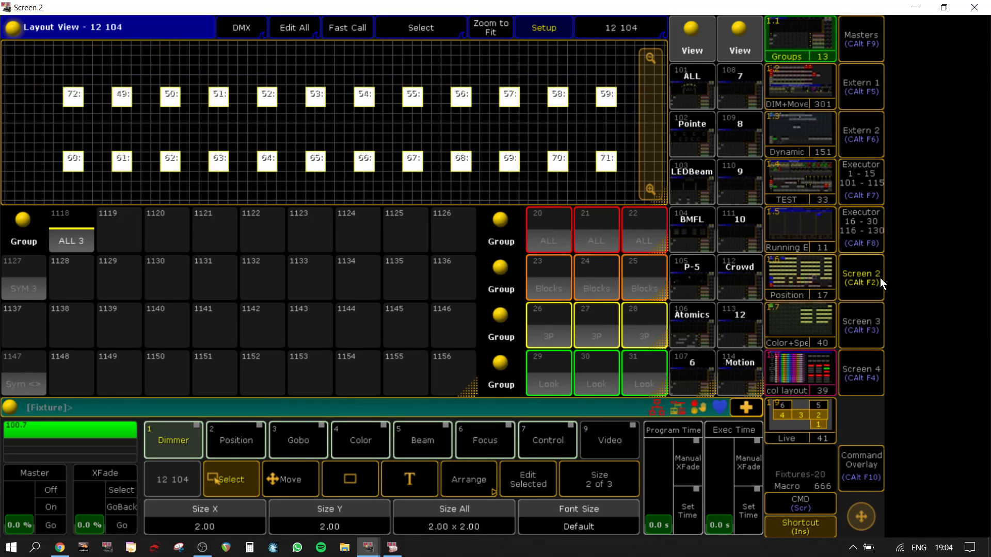
Step: Return to the DELAYs setup on Screen 2 and activate Position, Gobo, Color, Beam and Focus for the selected fixtures
{"action": "left_click", "coordinate": [882, 281]}
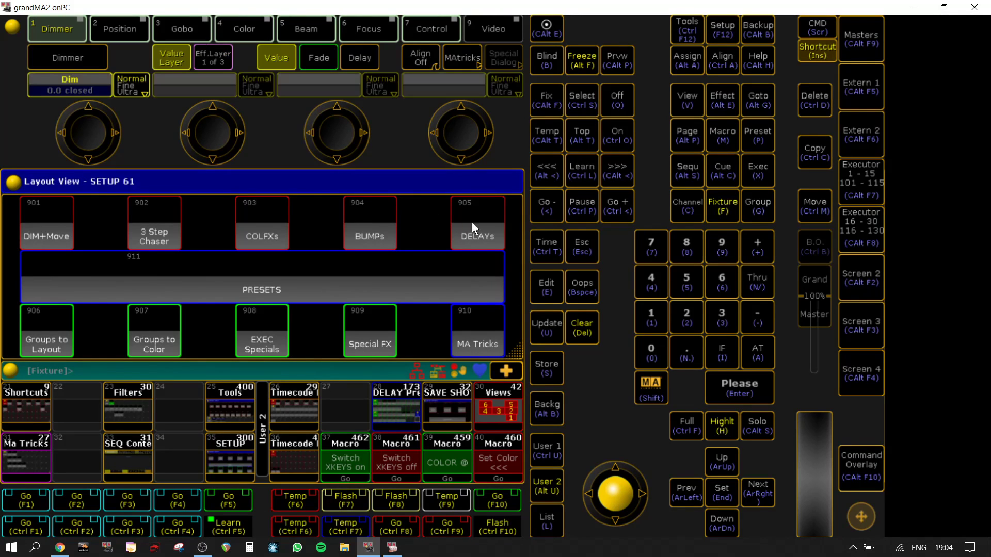
{"action": "left_click", "coordinate": [867, 277]}
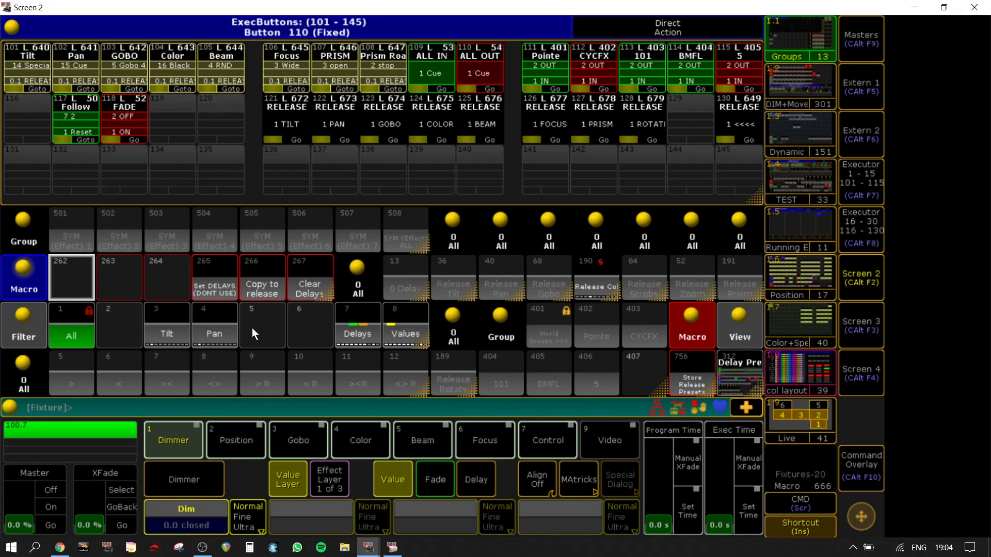
{"action": "left_click", "coordinate": [246, 448]}
{"action": "left_click", "coordinate": [289, 440]}
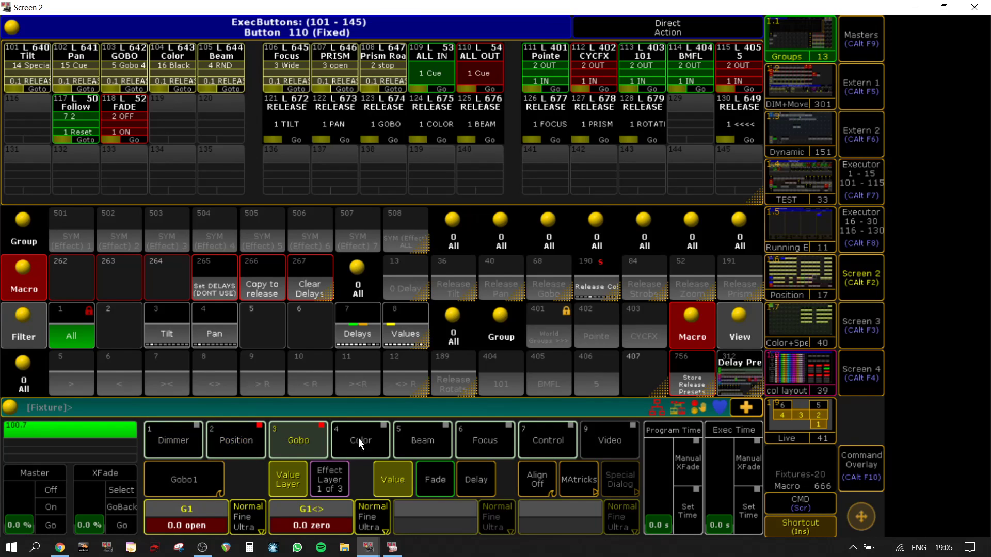
{"action": "left_click", "coordinate": [375, 438]}
{"action": "left_click", "coordinate": [435, 438]}
{"action": "left_click", "coordinate": [478, 437]}
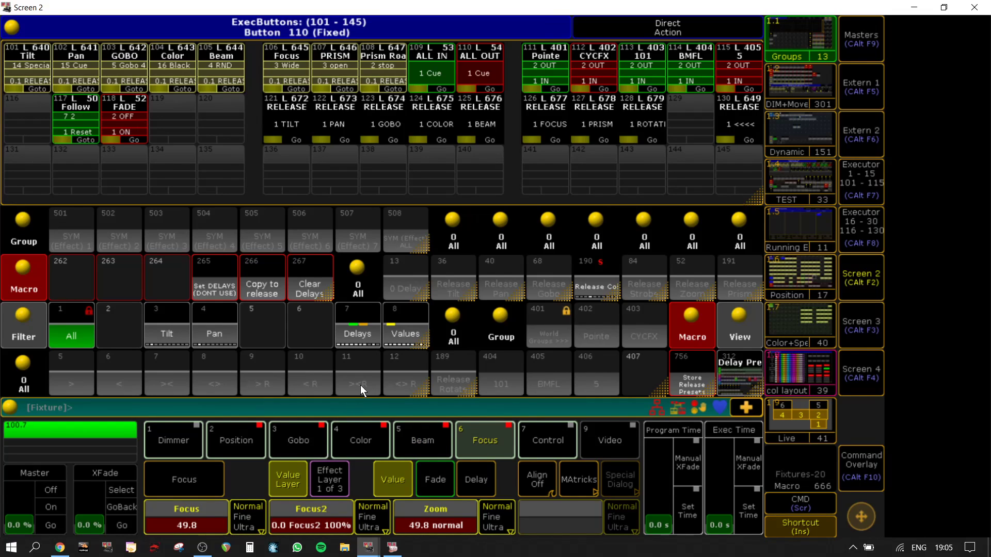
Step: Switch the encoders to the Delay layer and set the attribute linking to Link All Active
{"action": "left_click", "coordinate": [464, 476]}
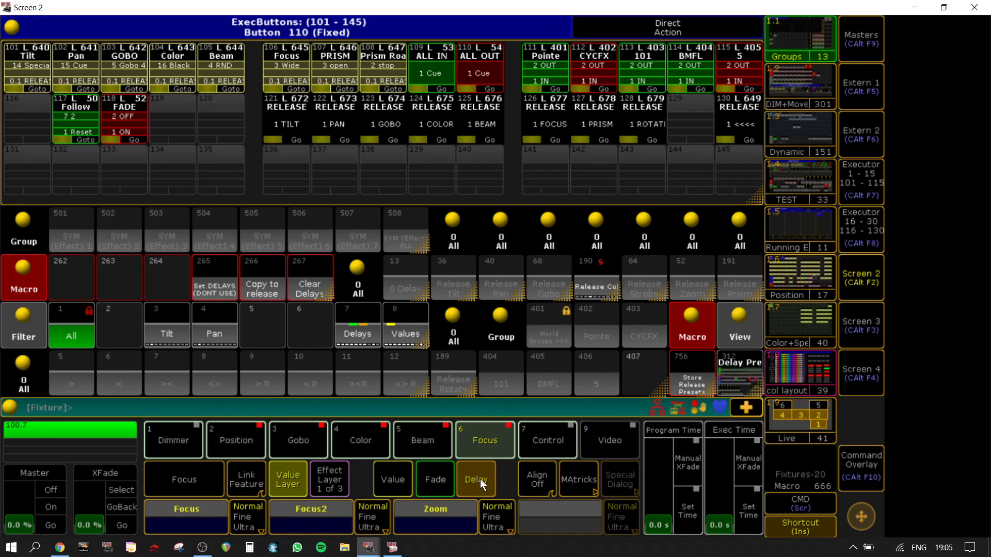
{"action": "left_click", "coordinate": [246, 481]}
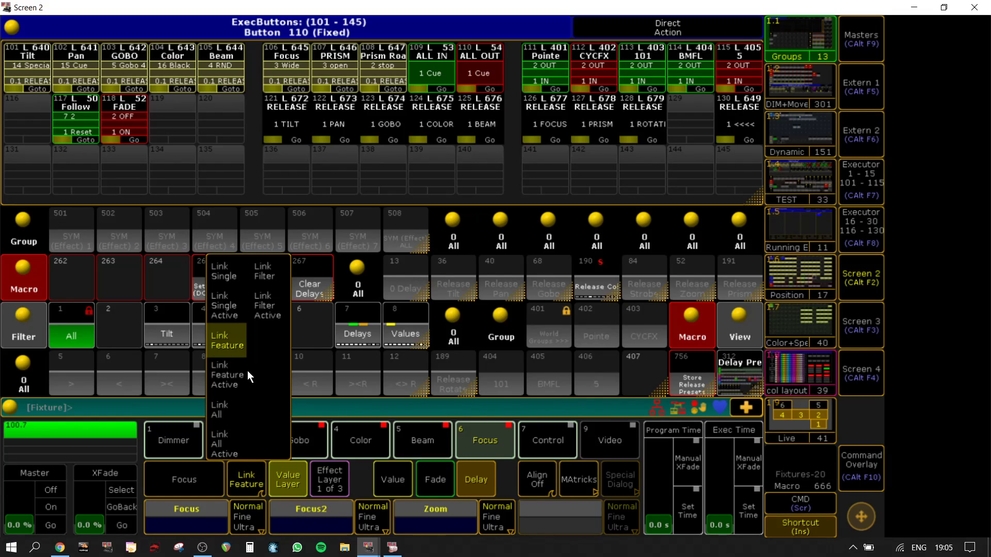
{"action": "left_click", "coordinate": [229, 445]}
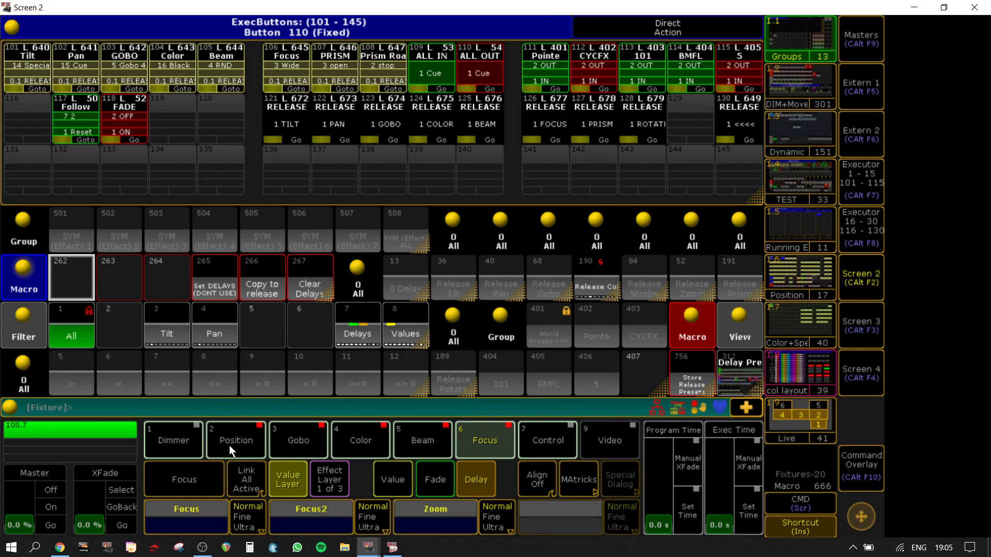
Step: Set a delay of 0 Thru 1 on the Focus2 attribute for all linked active attributes
{"action": "left_click", "coordinate": [317, 525]}
{"action": "type", "text": "0"}
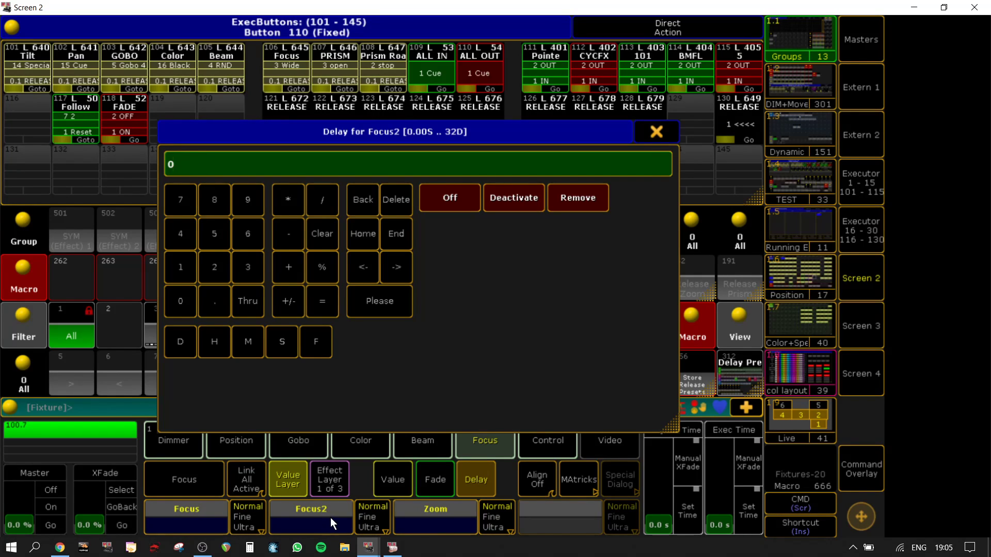
{"action": "left_click", "coordinate": [246, 302]}
{"action": "left_click", "coordinate": [184, 270]}
{"action": "left_click", "coordinate": [375, 300]}
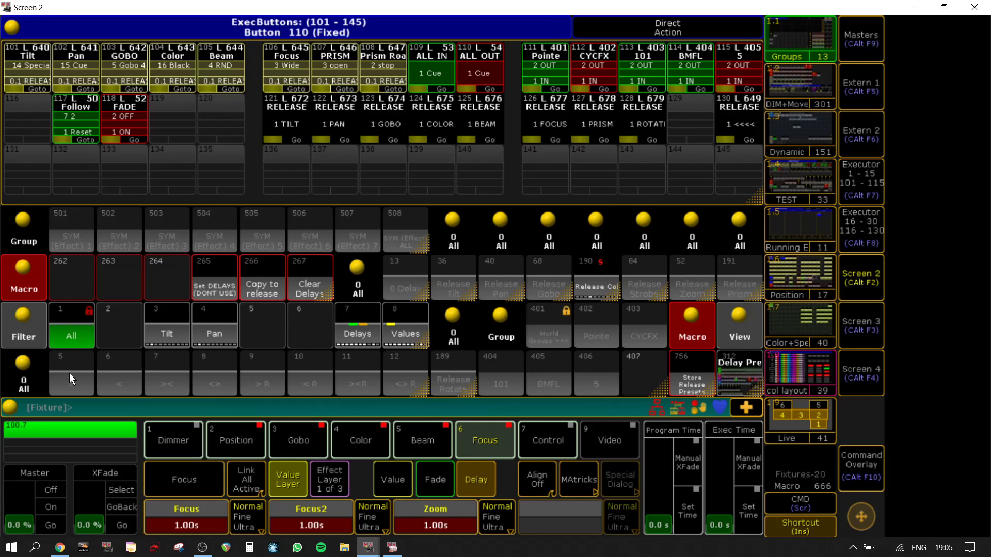
Step: Store the delays into All preset 5 ">" using the Delays filter and the Merge method
{"action": "key", "text": "s"}
{"action": "key", "text": "Escape"}
{"action": "left_click", "coordinate": [356, 345]}
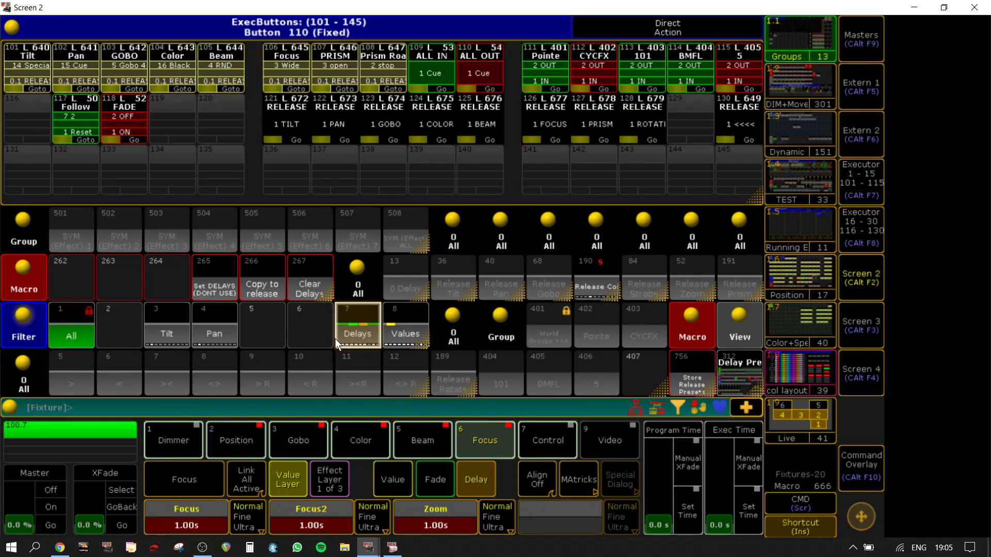
{"action": "key", "text": "s"}
{"action": "left_click", "coordinate": [79, 374]}
{"action": "left_click", "coordinate": [368, 239]}
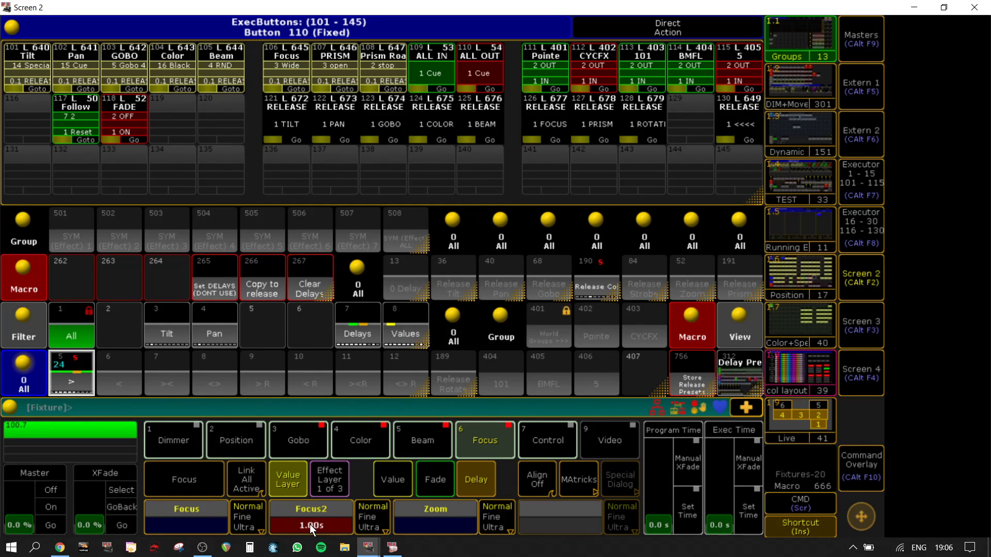
Step: Recall the ">" preset and set the Focus2 delay to 1 Thru 0 for all linked active attributes
{"action": "left_click", "coordinate": [78, 388]}
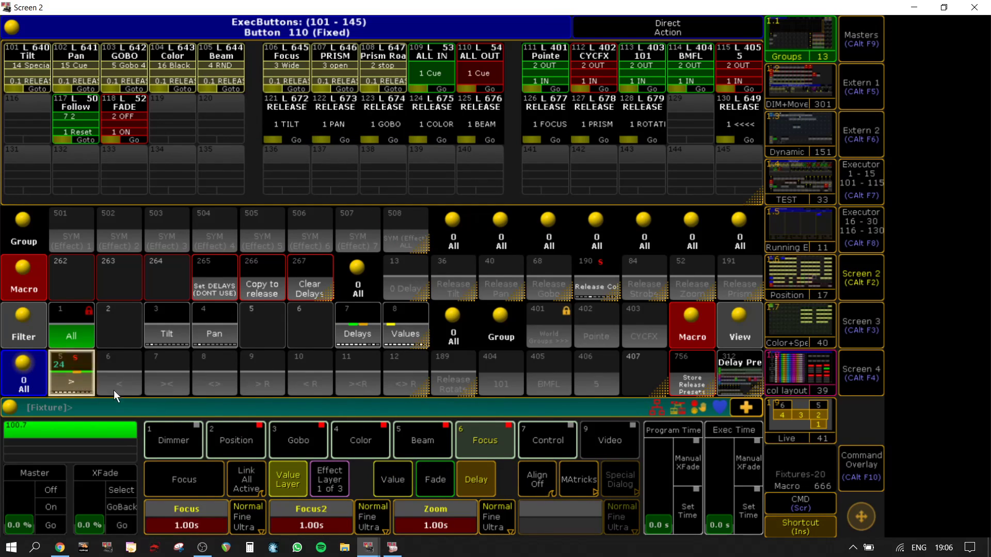
{"action": "left_click", "coordinate": [316, 524]}
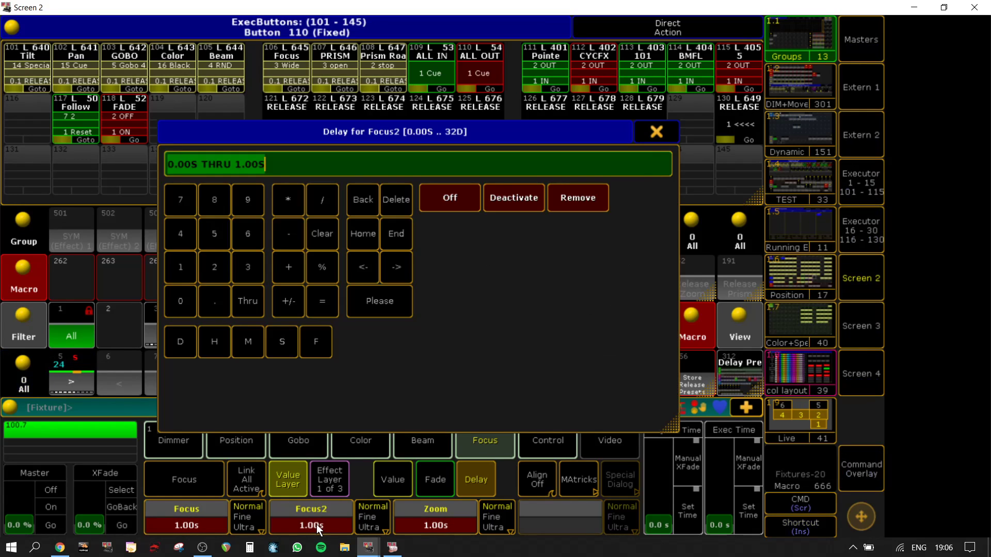
{"action": "left_click", "coordinate": [201, 277]}
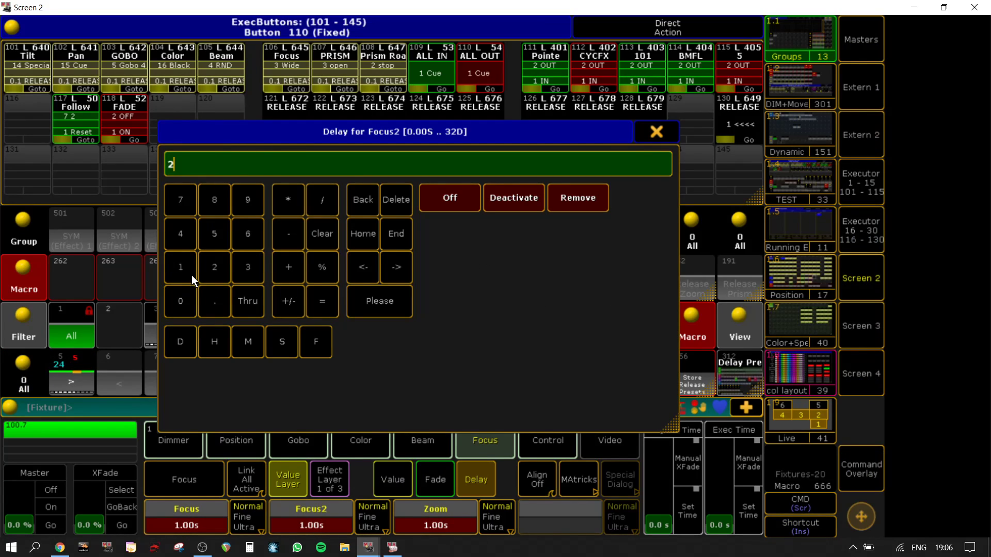
{"action": "left_click", "coordinate": [352, 202]}
{"action": "left_click", "coordinate": [193, 259]}
{"action": "left_click", "coordinate": [247, 301]}
{"action": "type", "text": "0"}
{"action": "left_click", "coordinate": [374, 302]}
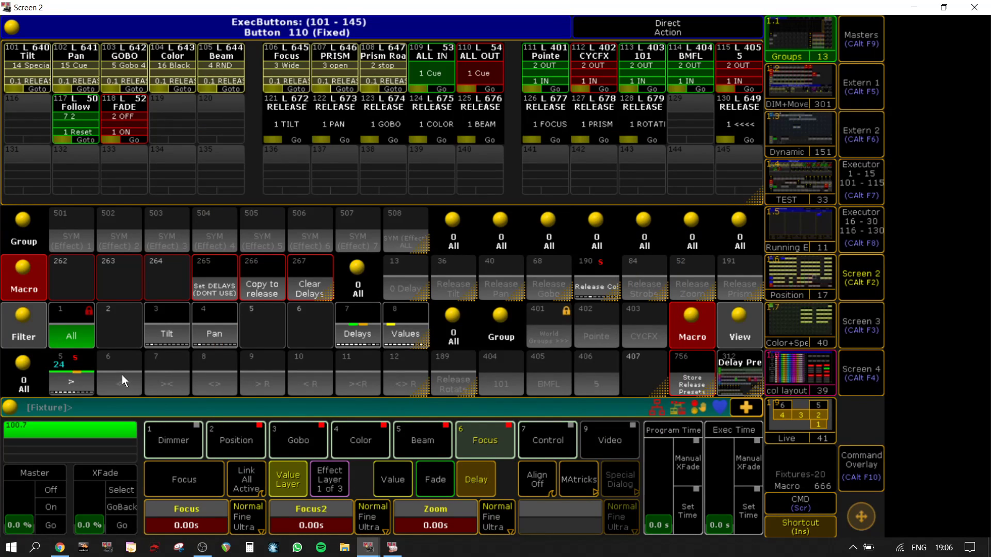
Step: Store the reversed delays into All preset 6 "<" using the Delays filter and the Merge method
{"action": "left_click", "coordinate": [369, 336]}
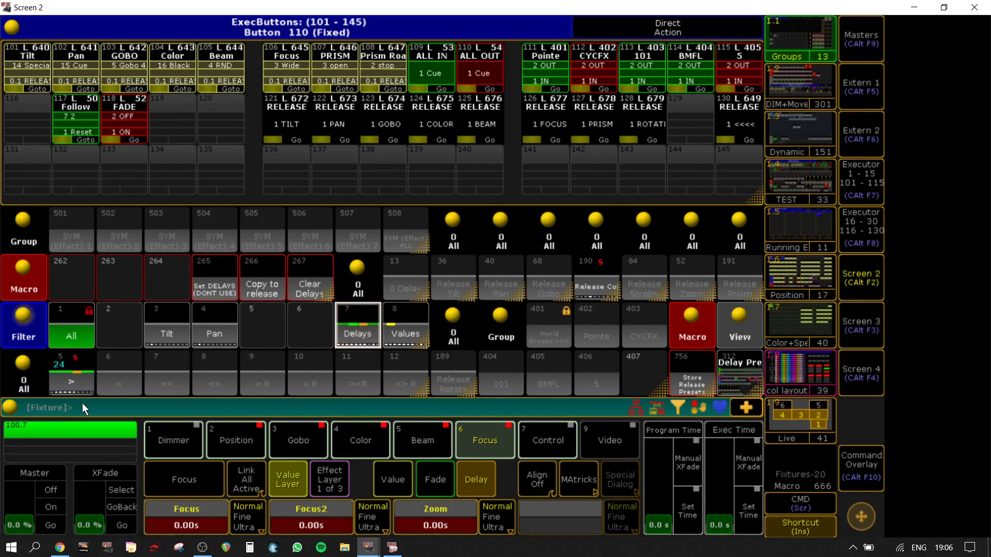
{"action": "left_click", "coordinate": [123, 374]}
{"action": "left_click", "coordinate": [376, 253]}
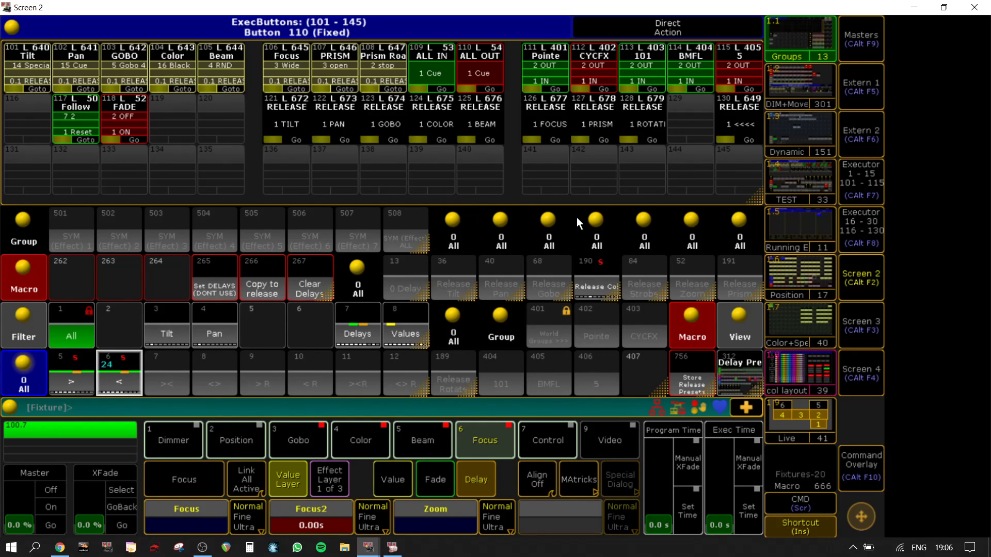
Step: Raise the Block X value by one step in the MAtricks settings
{"action": "left_click", "coordinate": [865, 277]}
{"action": "left_click", "coordinate": [865, 276]}
{"action": "left_click", "coordinate": [584, 481]}
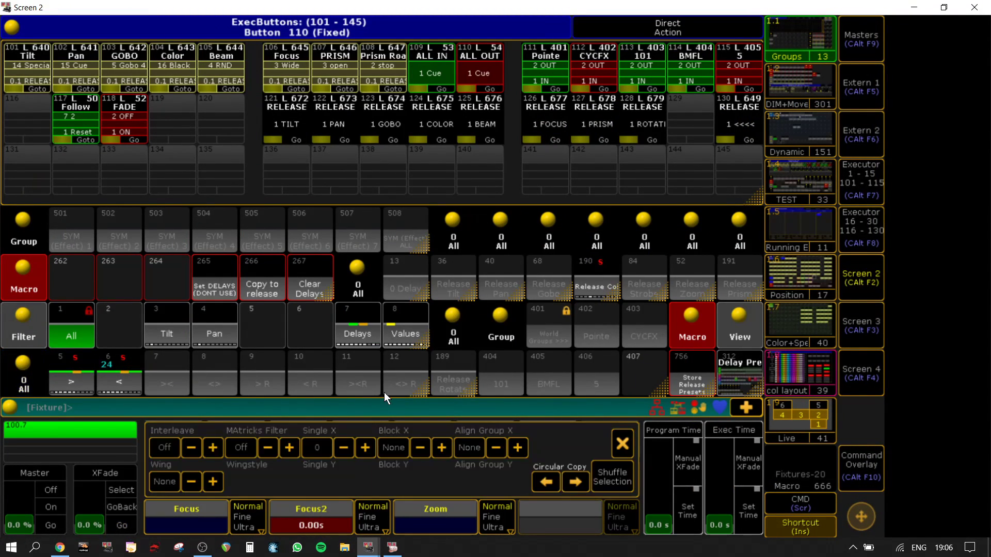
{"action": "left_click", "coordinate": [447, 442]}
{"action": "left_click", "coordinate": [621, 444]}
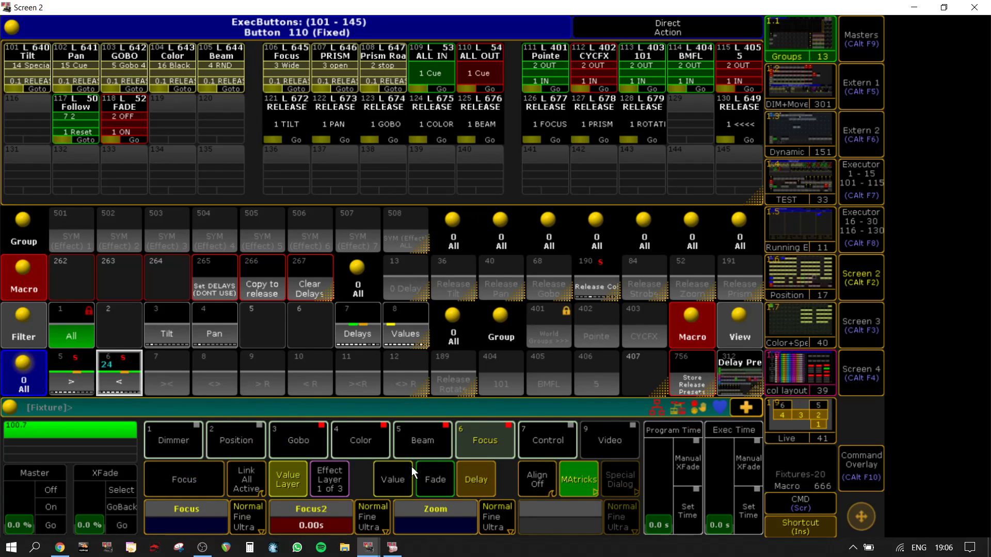
Step: Recall the "<" preset and set the Zoom delay to 0 Thru 1 Thru 0 for all linked active attributes
{"action": "left_click", "coordinate": [135, 368]}
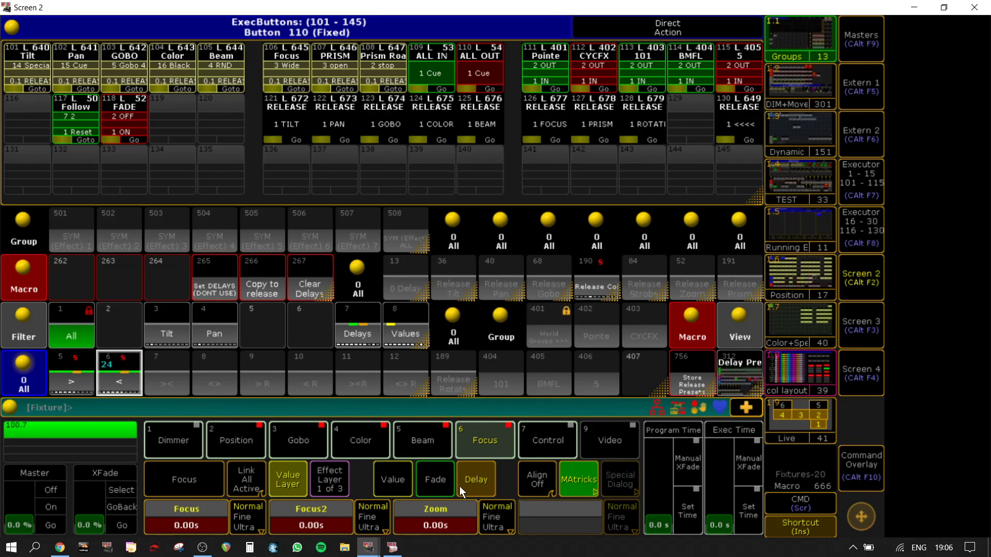
{"action": "left_click", "coordinate": [423, 524]}
{"action": "left_click", "coordinate": [183, 307]}
{"action": "left_click", "coordinate": [254, 297]}
{"action": "left_click", "coordinate": [185, 268]}
{"action": "left_click", "coordinate": [261, 301]}
{"action": "left_click", "coordinate": [194, 300]}
{"action": "left_click", "coordinate": [394, 311]}
Step: Store the delays into All preset 7 "><" using the Delays filter and the Merge method
{"action": "left_click", "coordinate": [369, 330]}
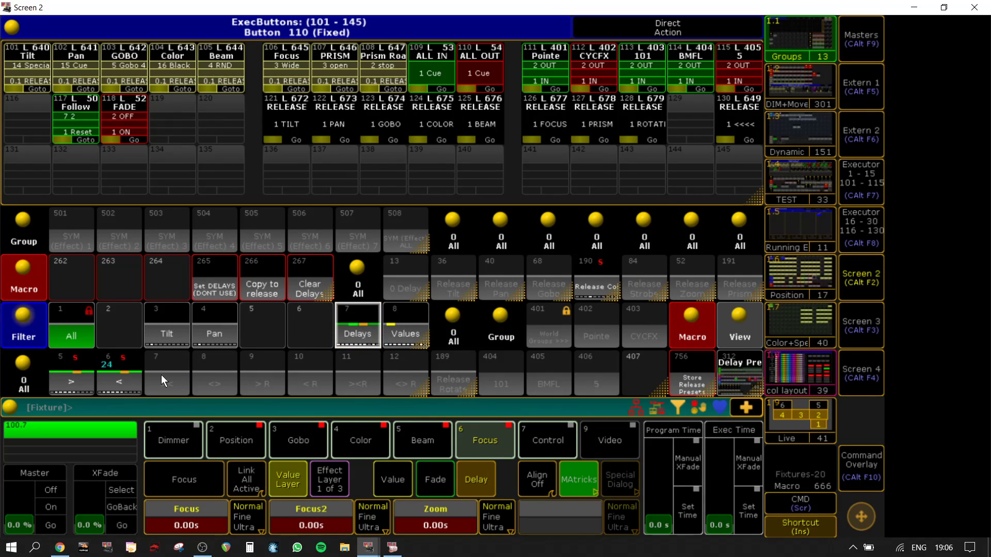
{"action": "key", "text": "s"}
{"action": "left_click", "coordinate": [166, 368]}
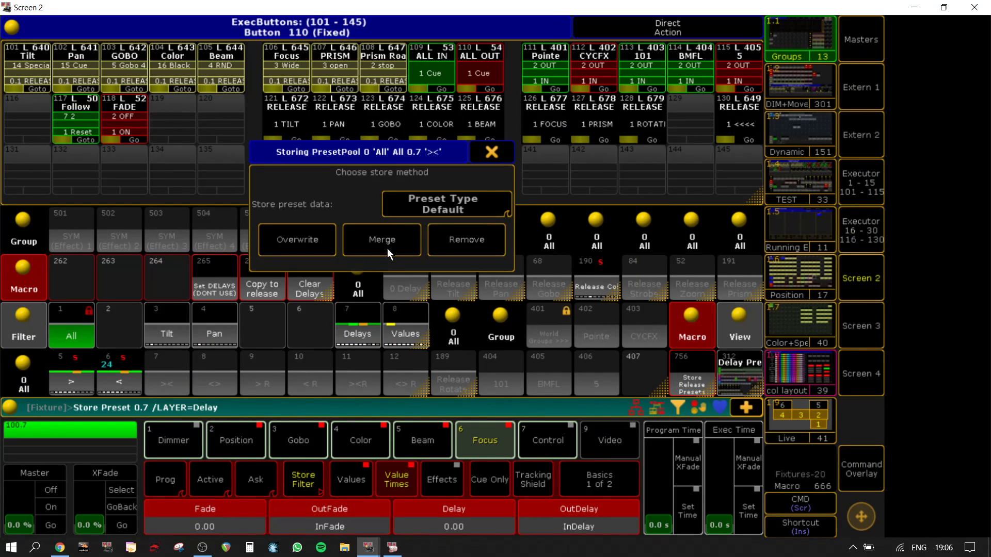
{"action": "left_click", "coordinate": [387, 248]}
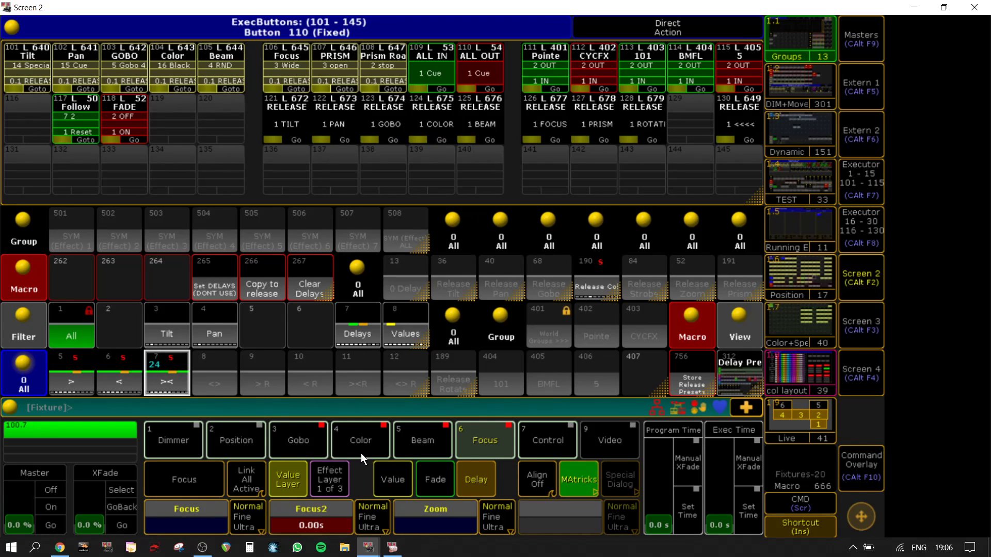
Step: Recall the "><" preset and set the Zoom delay to 1 Thru 0 Thru 1 for all linked active attributes
{"action": "left_click", "coordinate": [165, 360]}
{"action": "left_click", "coordinate": [418, 523]}
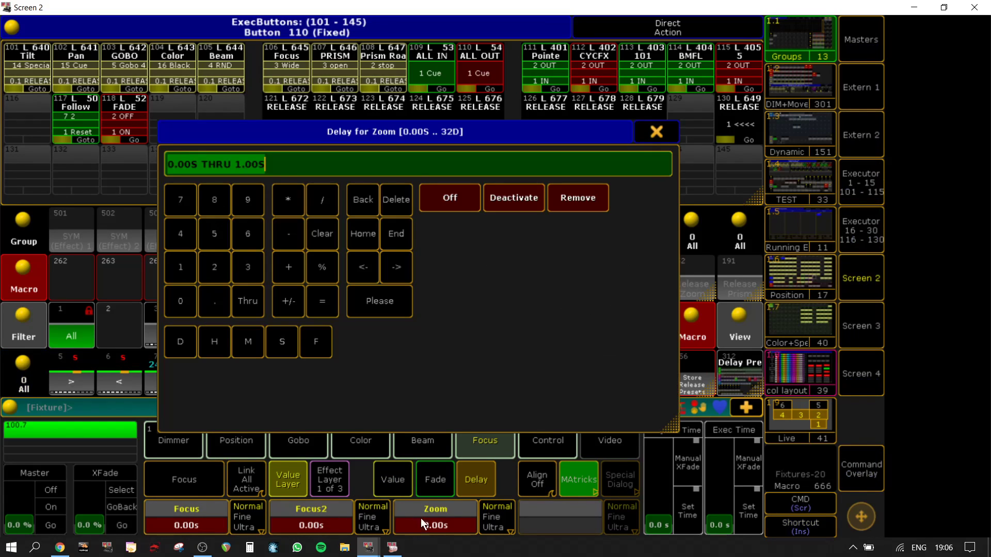
{"action": "left_click", "coordinate": [184, 268]}
{"action": "left_click", "coordinate": [255, 308]}
{"action": "left_click", "coordinate": [180, 301]}
{"action": "left_click", "coordinate": [255, 296]}
{"action": "left_click", "coordinate": [193, 268]}
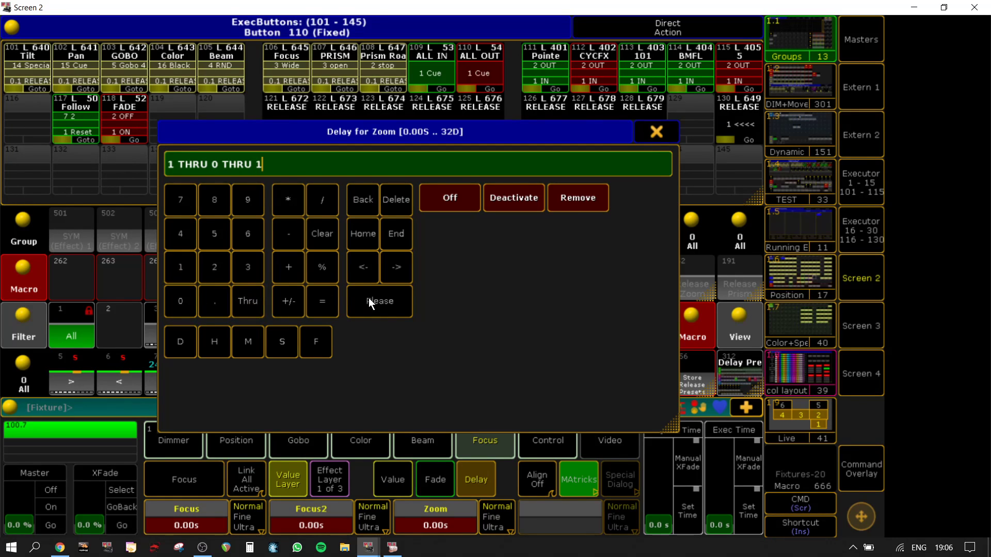
{"action": "left_click", "coordinate": [368, 298]}
Step: Store the delays into All preset 8 "<>" using the Delays filter and the Merge method
{"action": "left_click", "coordinate": [359, 323]}
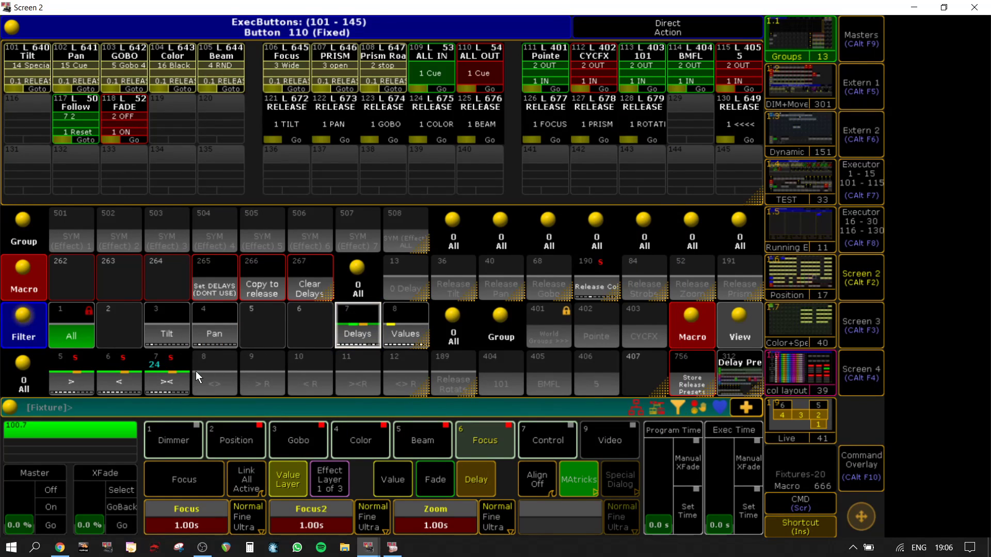
{"action": "key", "text": "s"}
{"action": "left_click", "coordinate": [217, 366]}
{"action": "left_click", "coordinate": [367, 236]}
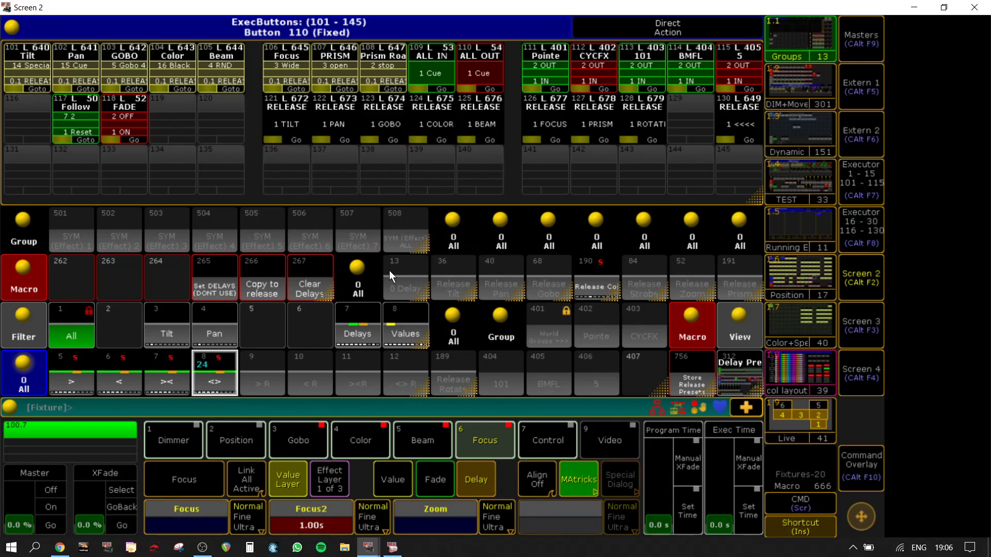
Step: Clear the programmer and run the Copy to release macro
{"action": "key", "text": "c"}
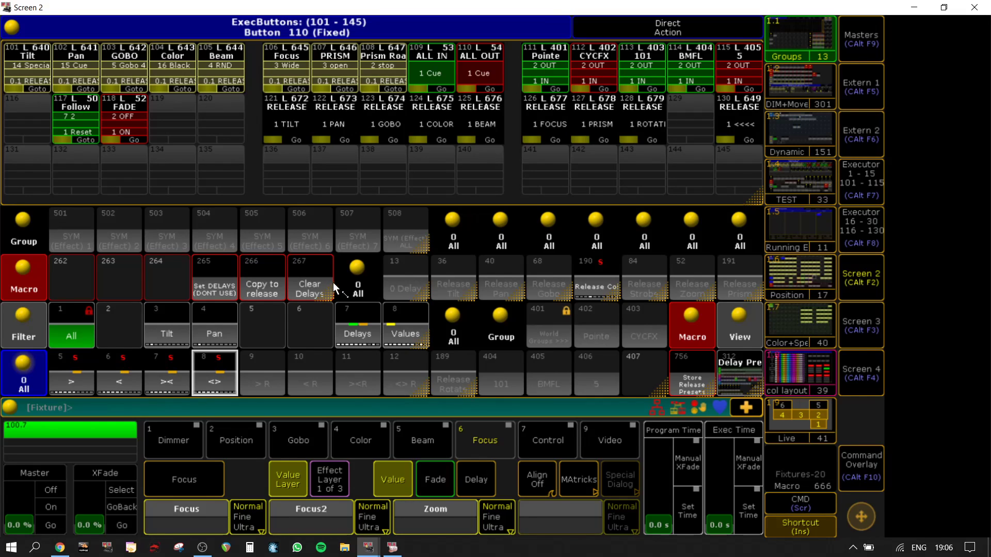
{"action": "left_click", "coordinate": [259, 276]}
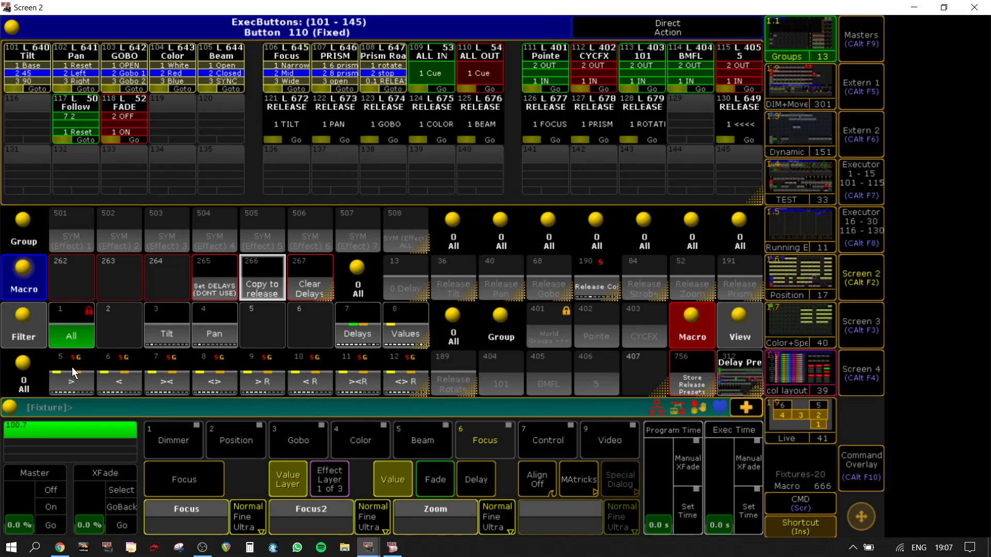
Step: Switch to the main onPC window and toggle the "Delay >" executor 217 on and off
{"action": "left_click", "coordinate": [872, 270]}
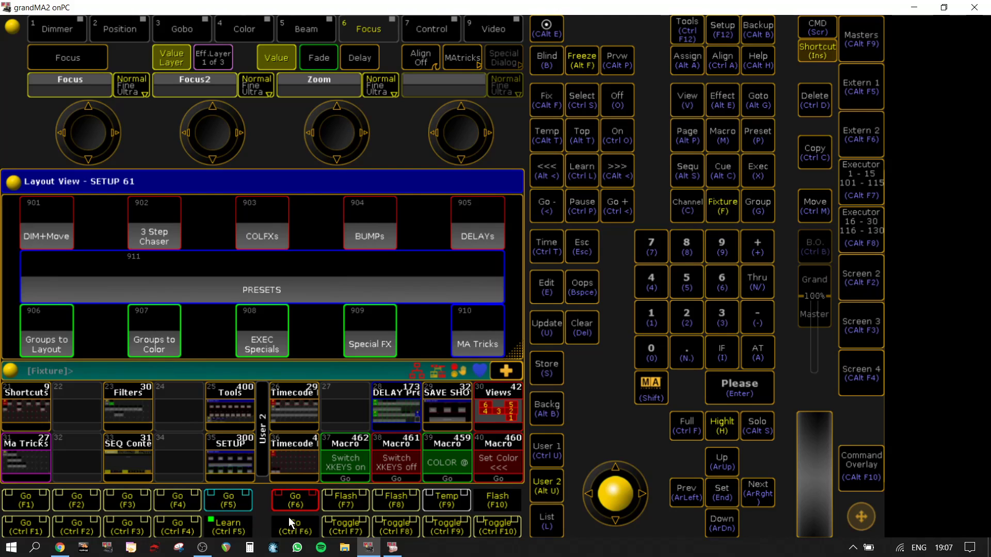
{"action": "left_click", "coordinate": [548, 520]}
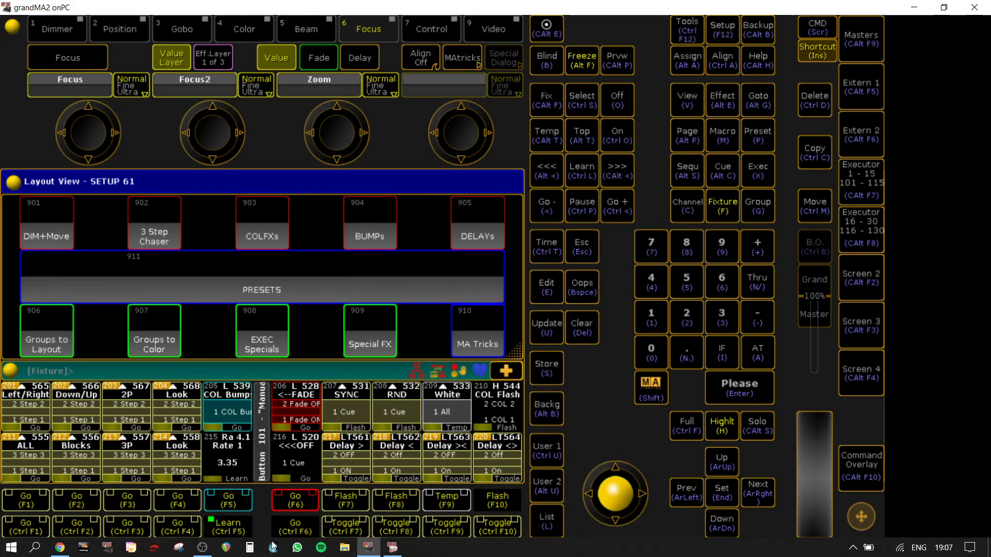
{"action": "left_click", "coordinate": [355, 531]}
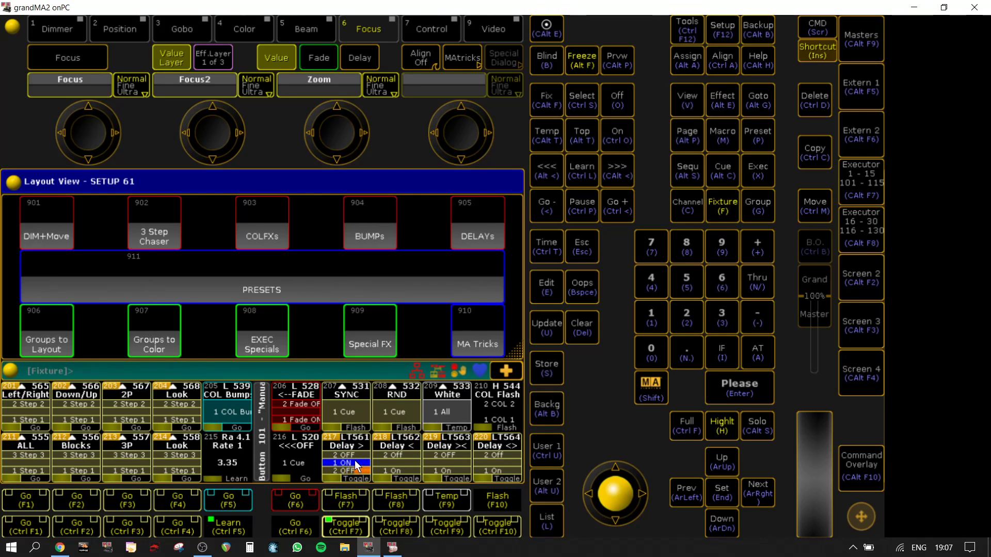
{"action": "left_click", "coordinate": [355, 461]}
{"action": "left_click_drag", "start_coordinate": [135, 332], "coordinate": [328, 333]}
{"action": "left_click", "coordinate": [664, 26]}
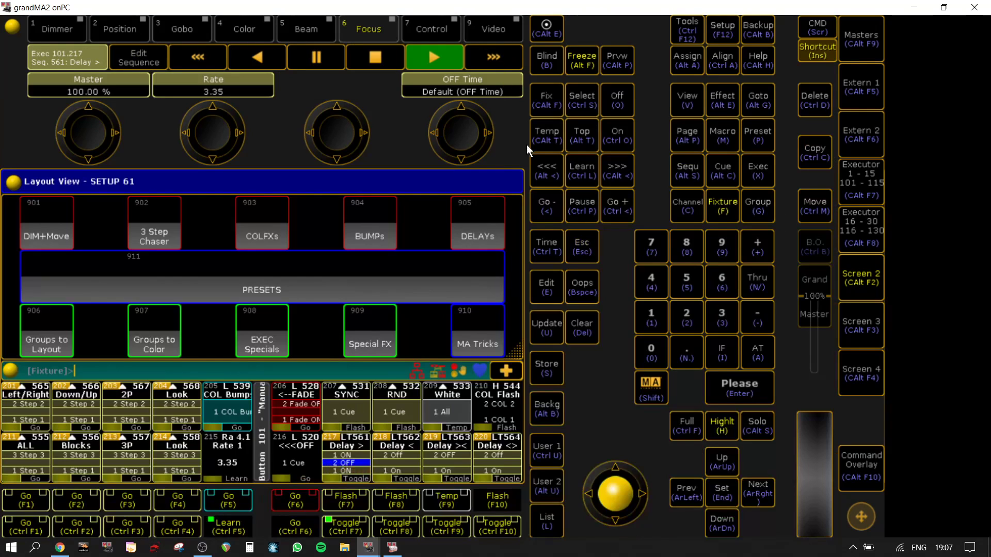
{"action": "left_click", "coordinate": [358, 531]}
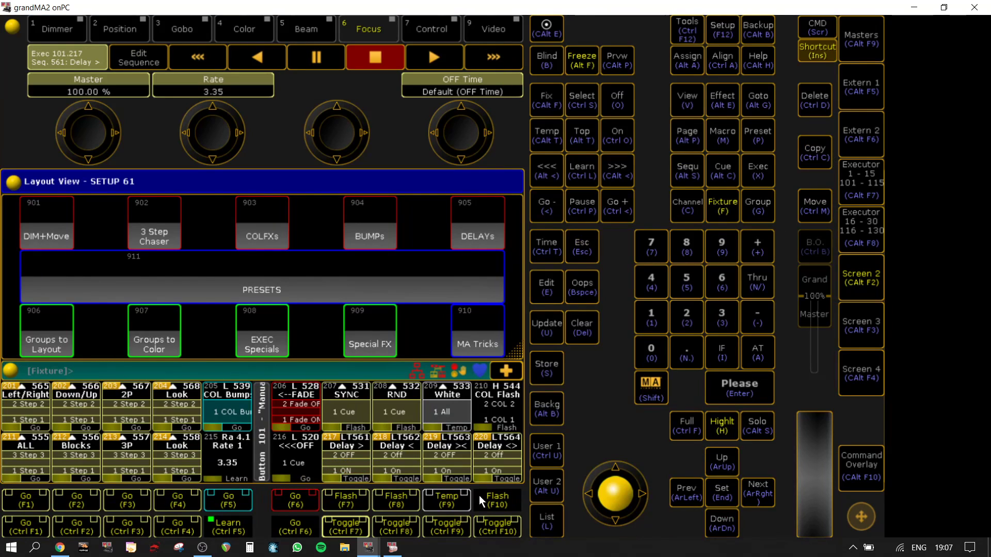
Step: Return to Screen 2 and select both rows of fixtures in the BMFL layout of the Groups view
{"action": "left_click", "coordinate": [873, 285]}
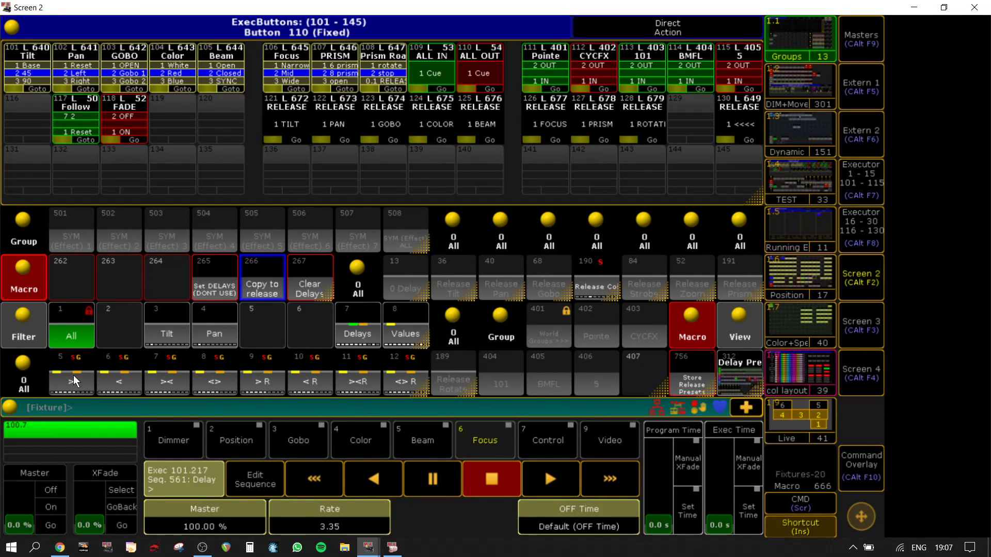
{"action": "left_click", "coordinate": [856, 276]}
{"action": "left_click", "coordinate": [853, 271]}
{"action": "left_click", "coordinate": [800, 36]}
{"action": "left_click", "coordinate": [688, 221]}
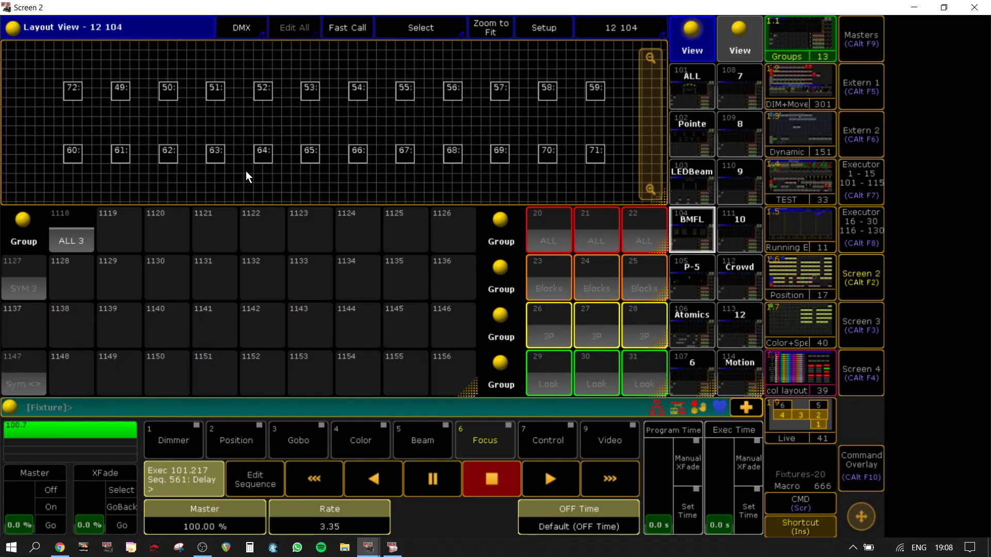
{"action": "left_click_drag", "start_coordinate": [30, 166], "coordinate": [620, 77]}
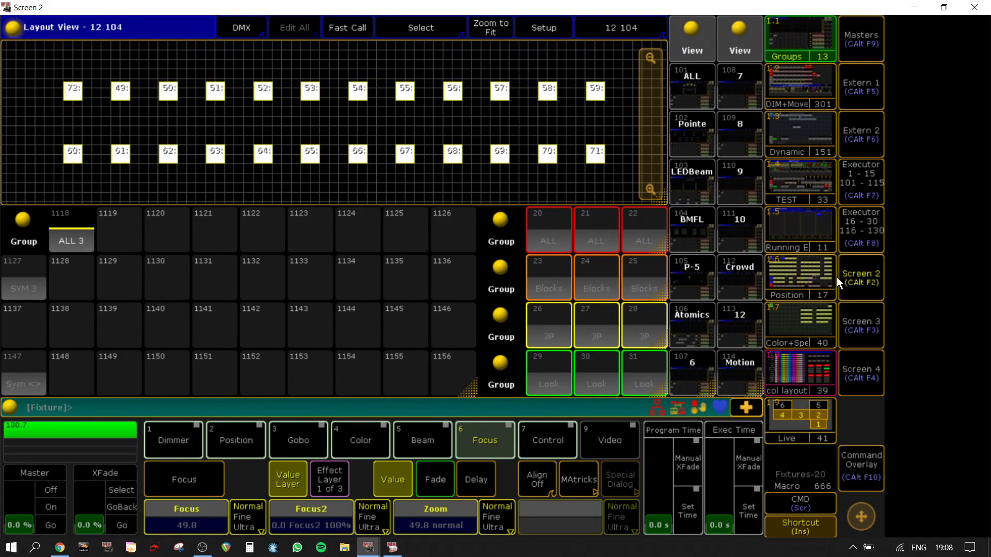
Step: Open the TEST view with the delay setup and store the selected fixtures in group 402 "Pointe"
{"action": "left_click", "coordinate": [800, 88]}
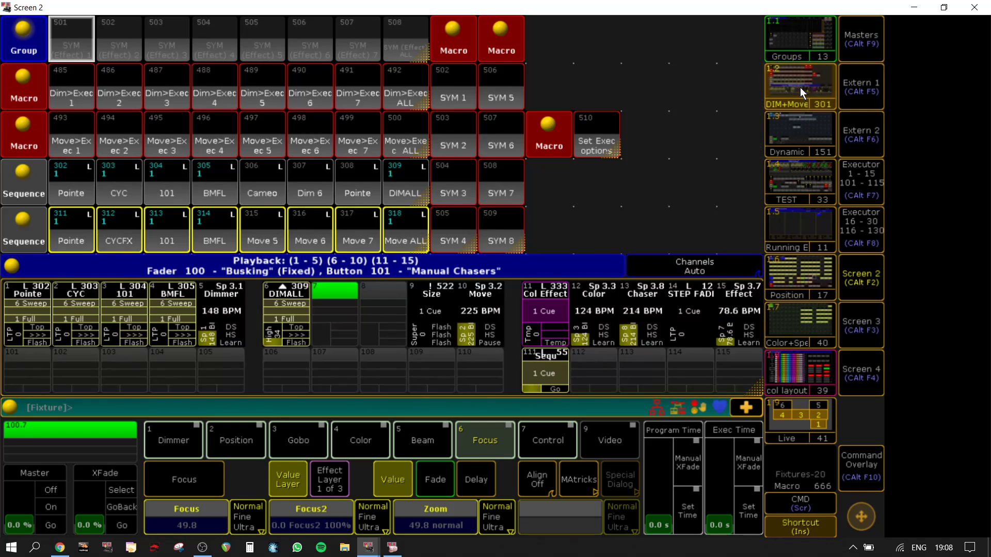
{"action": "left_click", "coordinate": [786, 178]}
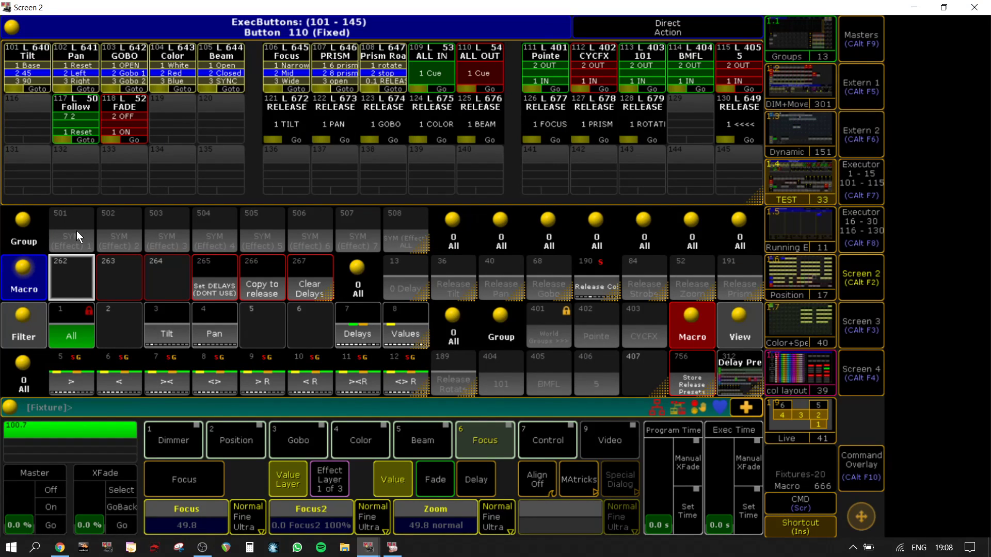
{"action": "left_click", "coordinate": [591, 317]}
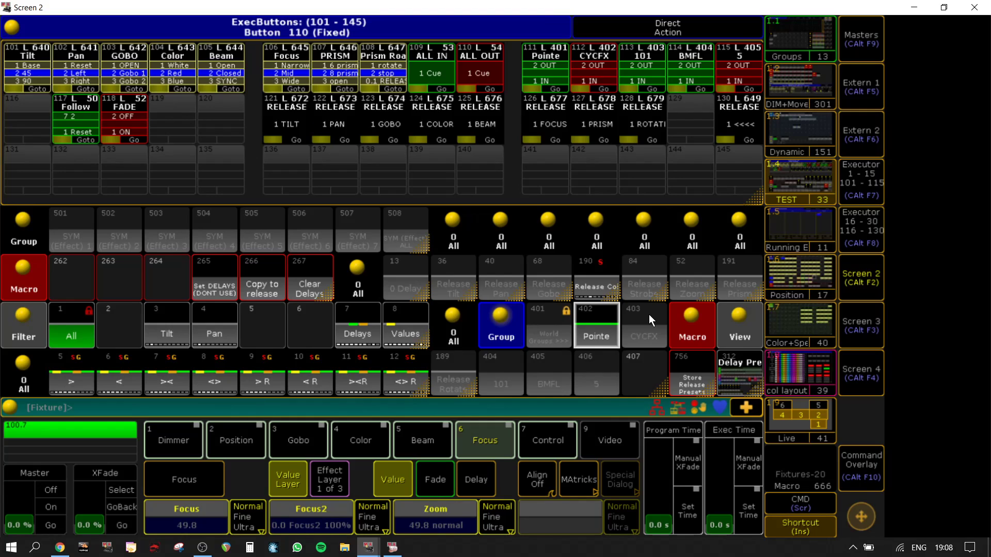
Step: Run the Store Release Presets macro, run the Ready macro on the Delay Presets page, and return to the Delays page
{"action": "left_click", "coordinate": [693, 371]}
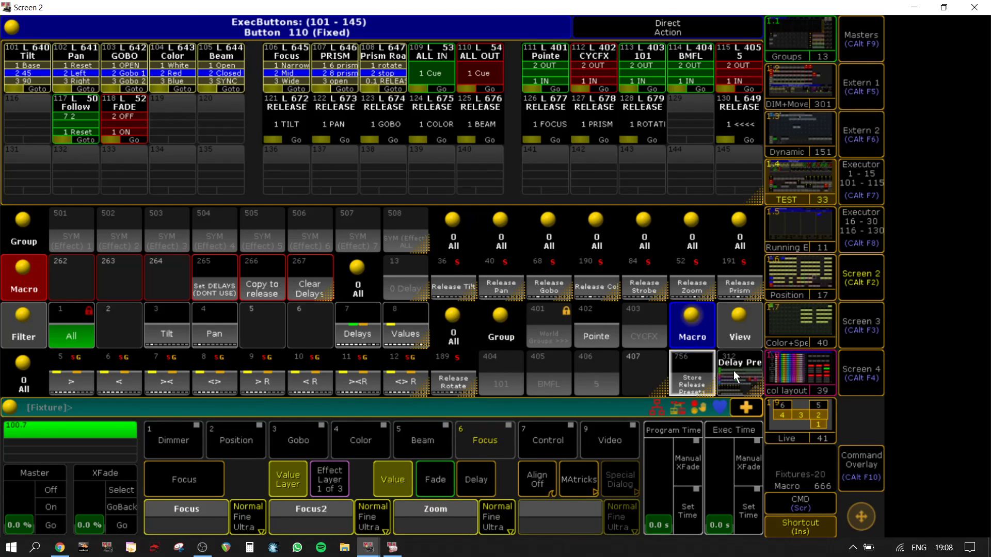
{"action": "left_click", "coordinate": [733, 371]}
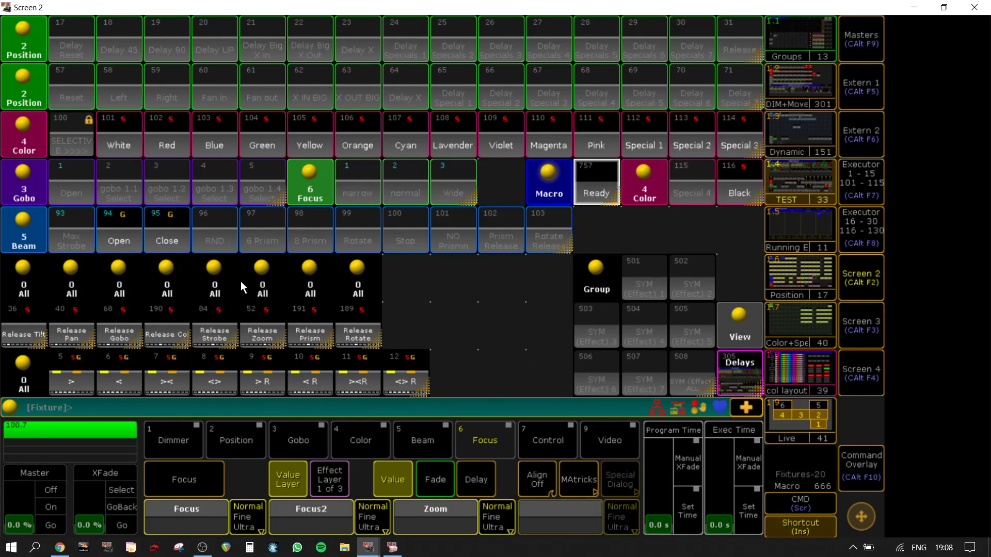
{"action": "left_click", "coordinate": [599, 183]}
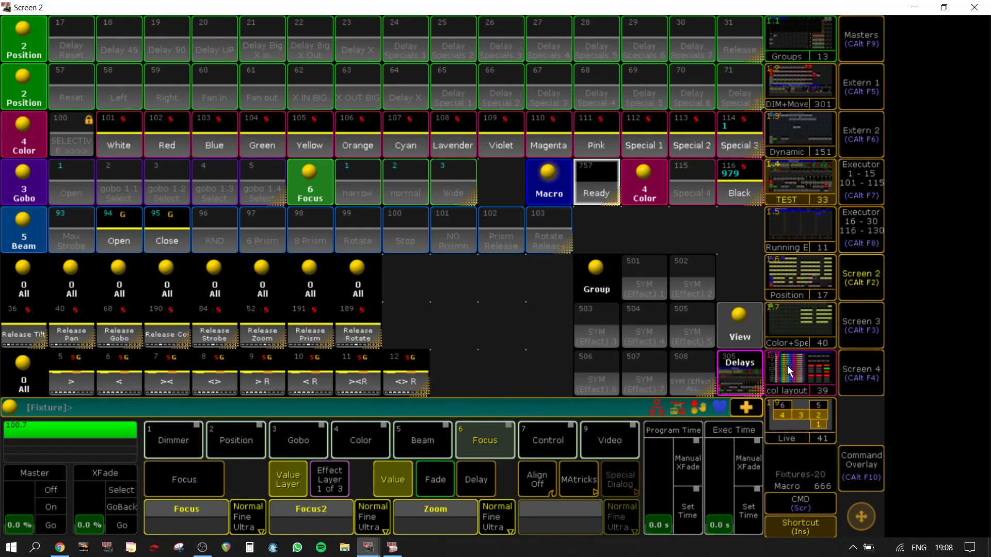
{"action": "left_click", "coordinate": [738, 371]}
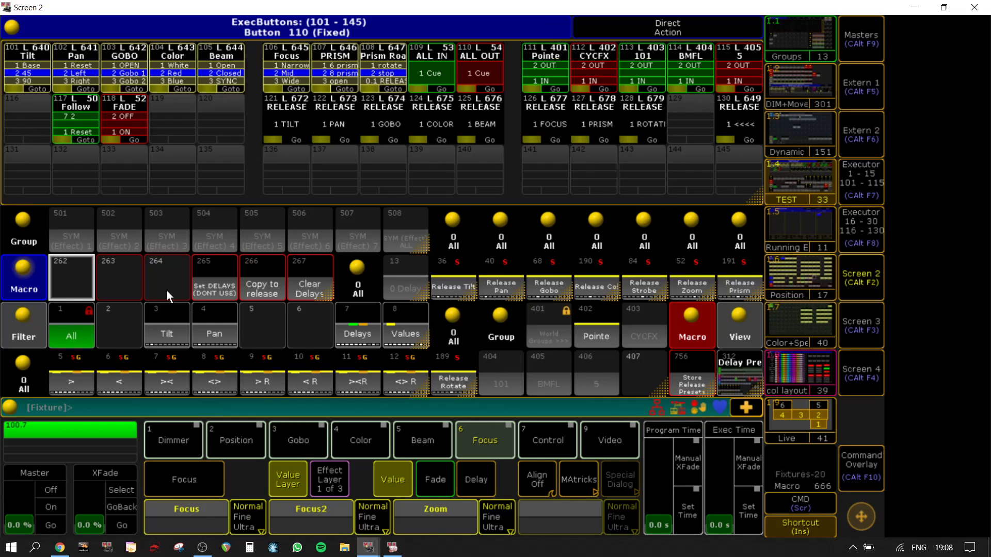
Step: Store the selected fixtures in group 501 "SYM (Effect) 1" and run the Copy to release macro 266
{"action": "left_click", "coordinate": [64, 228]}
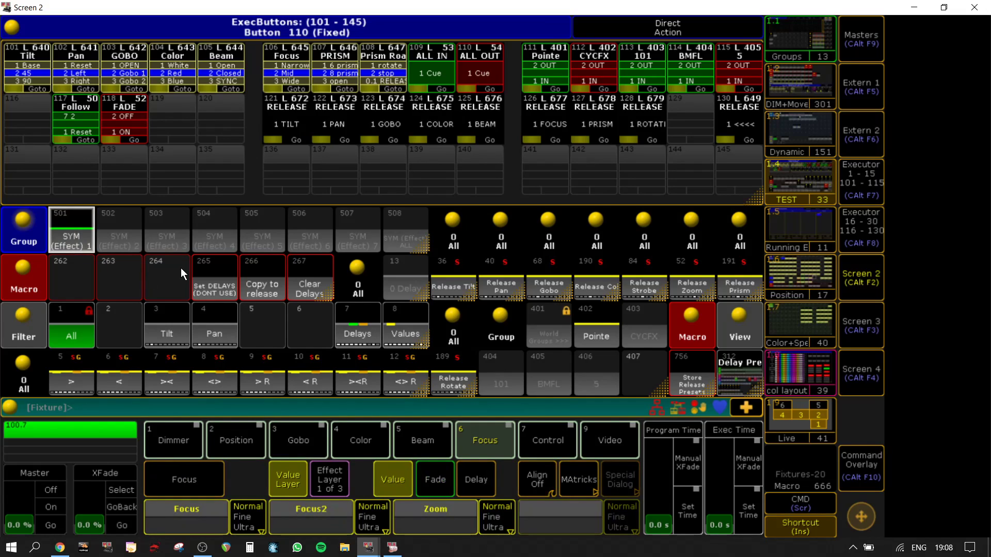
{"action": "left_click", "coordinate": [264, 275]}
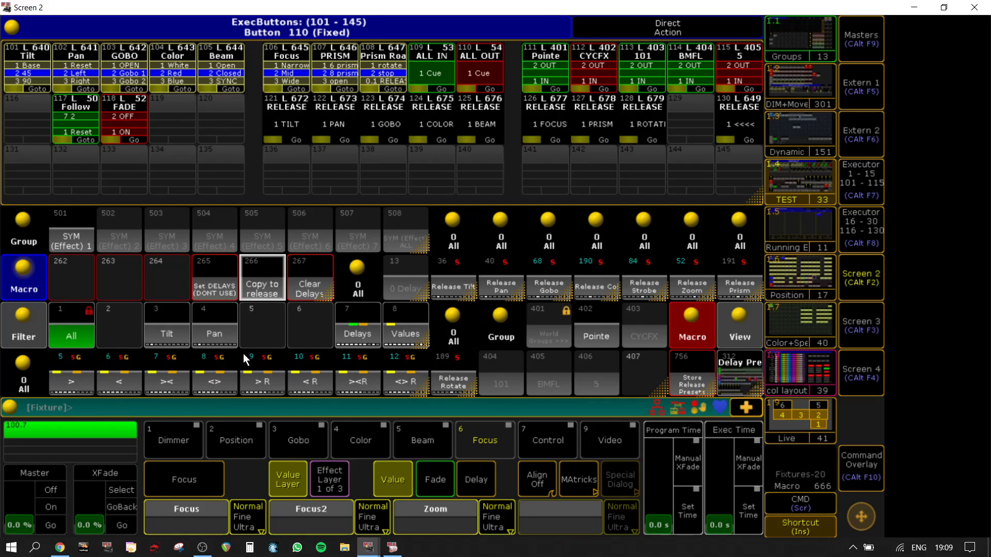
Step: Call the ">" delay preset 5 and set filter 7 "Delays" to all attributes with Values and Effects off, leaving Value Times on
{"action": "left_click", "coordinate": [66, 379]}
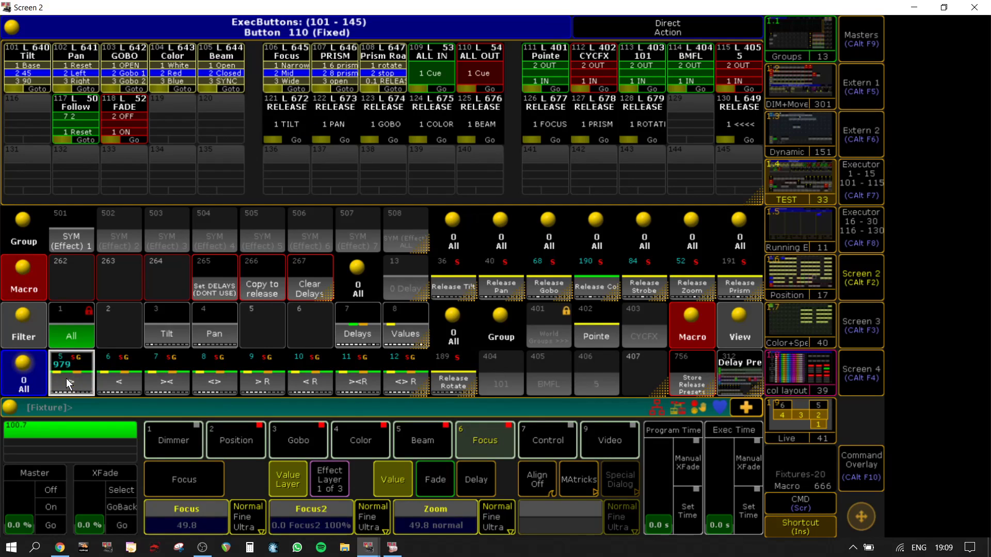
{"action": "right_click", "coordinate": [358, 320]}
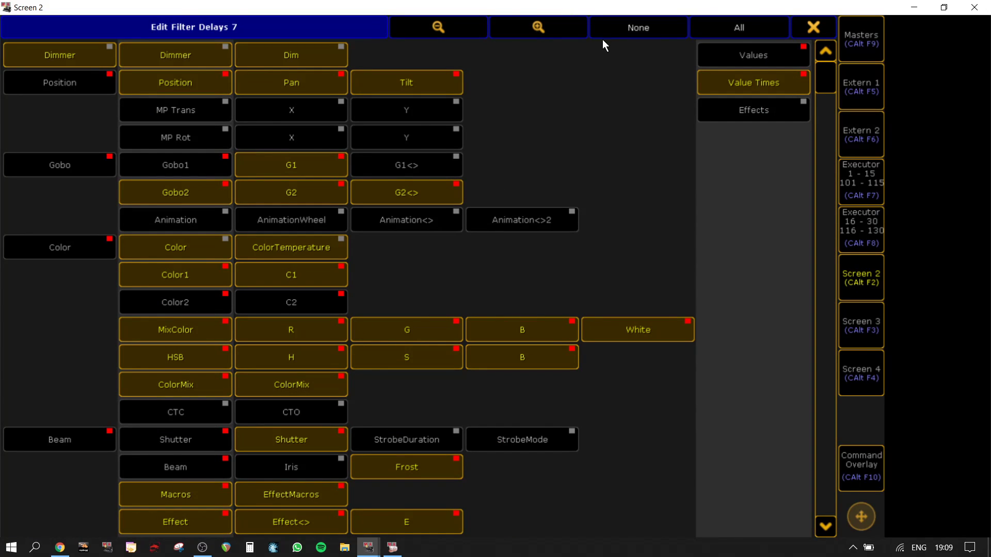
{"action": "left_click", "coordinate": [739, 29]}
{"action": "left_click", "coordinate": [754, 54]}
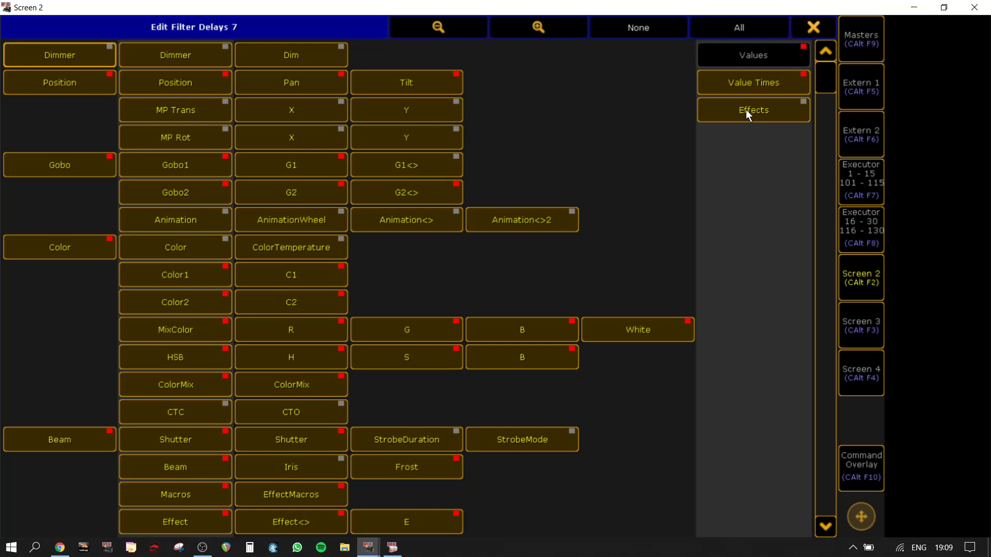
{"action": "left_click", "coordinate": [745, 109]}
{"action": "left_click", "coordinate": [814, 27]}
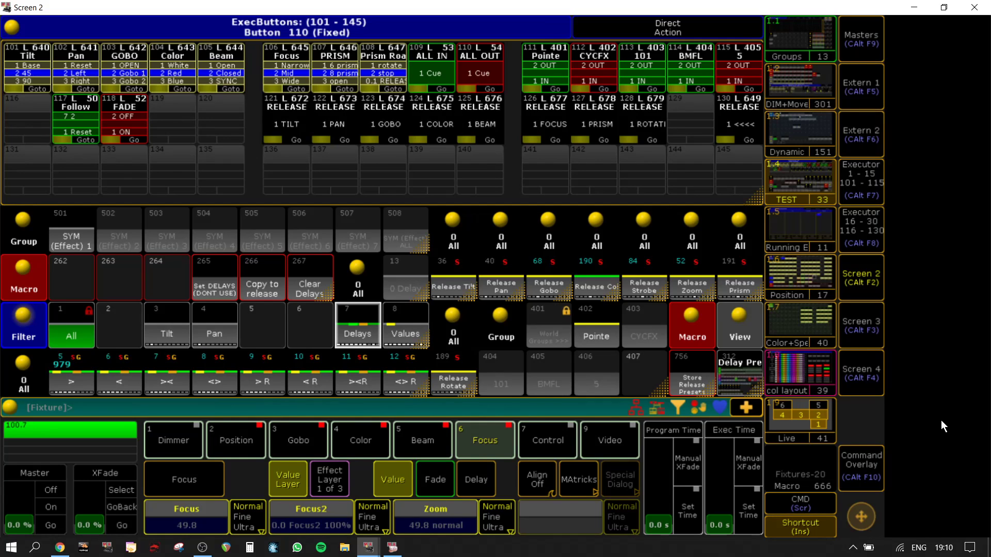
Step: Show the page 110 preset executors in the main onPC window and switch on the "Delay >" executor 217
{"action": "left_click", "coordinate": [863, 319]}
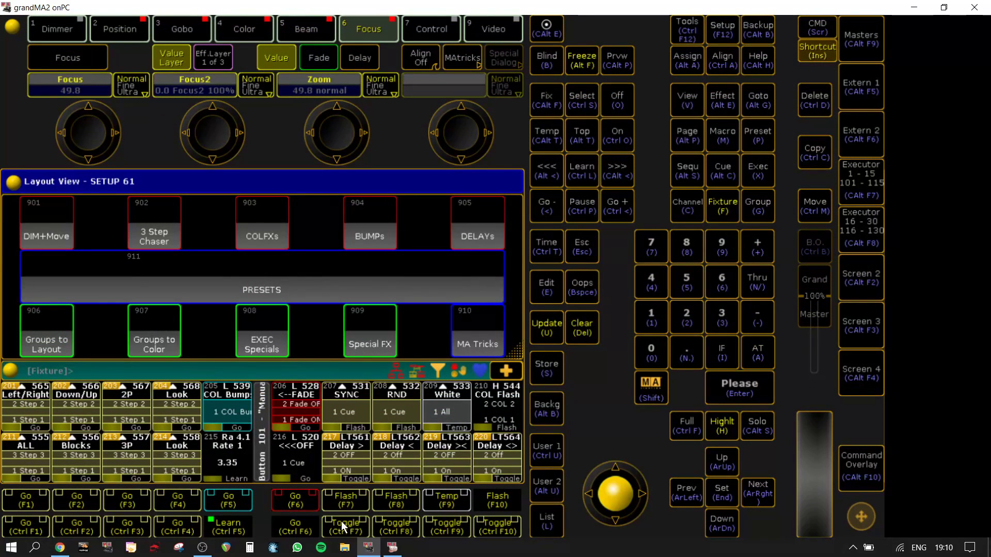
{"action": "left_click", "coordinate": [544, 462]}
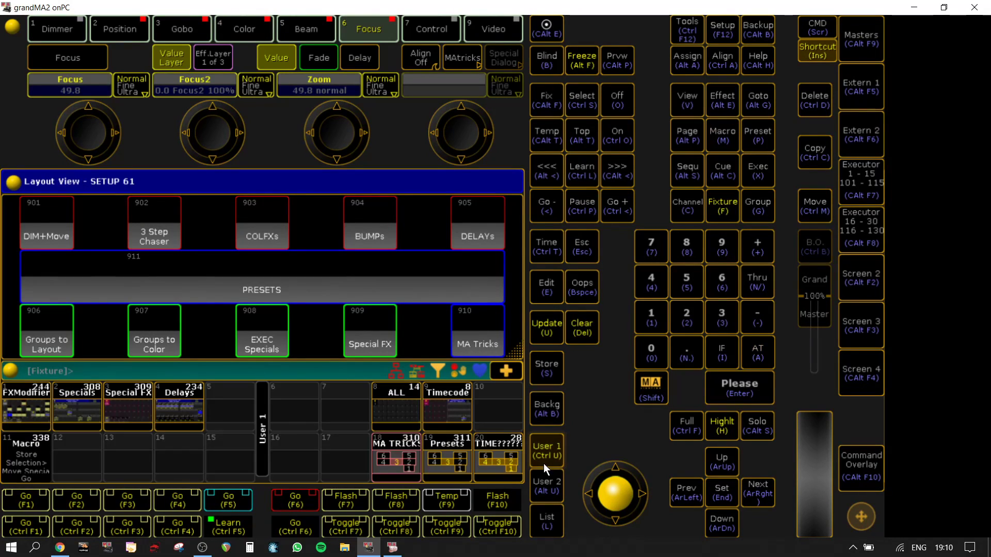
{"action": "left_click", "coordinate": [175, 409]}
{"action": "left_click", "coordinate": [339, 280]}
{"action": "left_click", "coordinate": [324, 276]}
{"action": "left_click", "coordinate": [544, 518]}
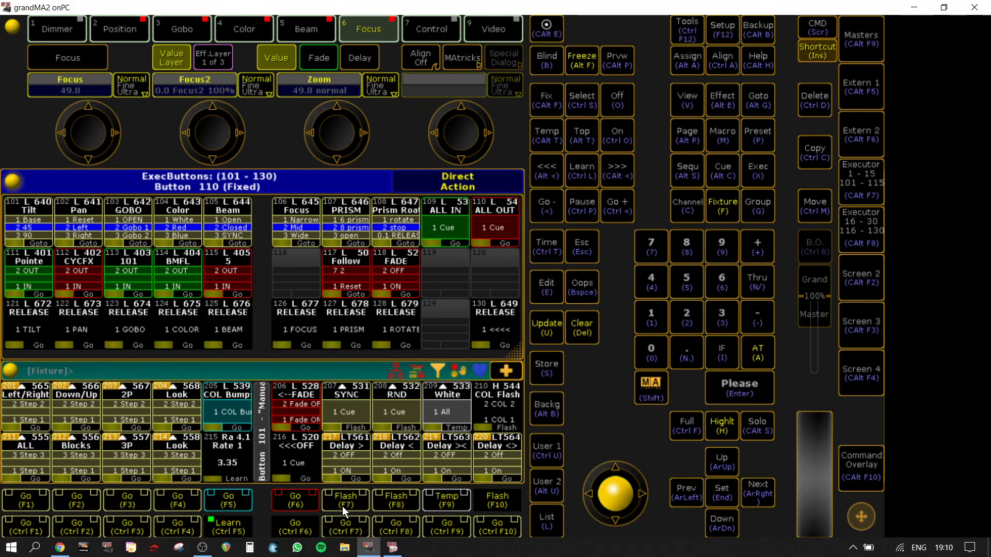
{"action": "left_click", "coordinate": [346, 526]}
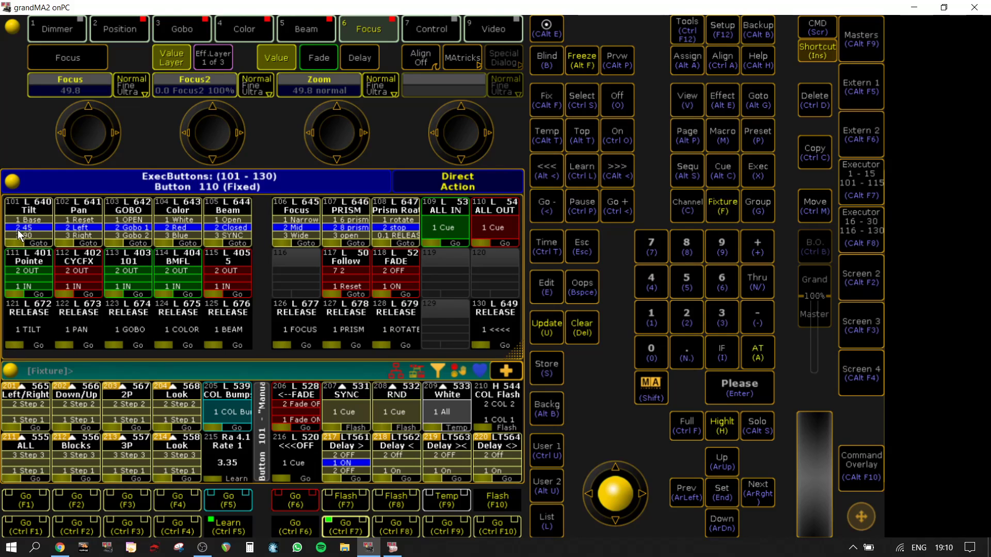
Step: Check the Goto cue lists of the Tilt and Pan executors without choosing a cue
{"action": "left_click", "coordinate": [32, 220]}
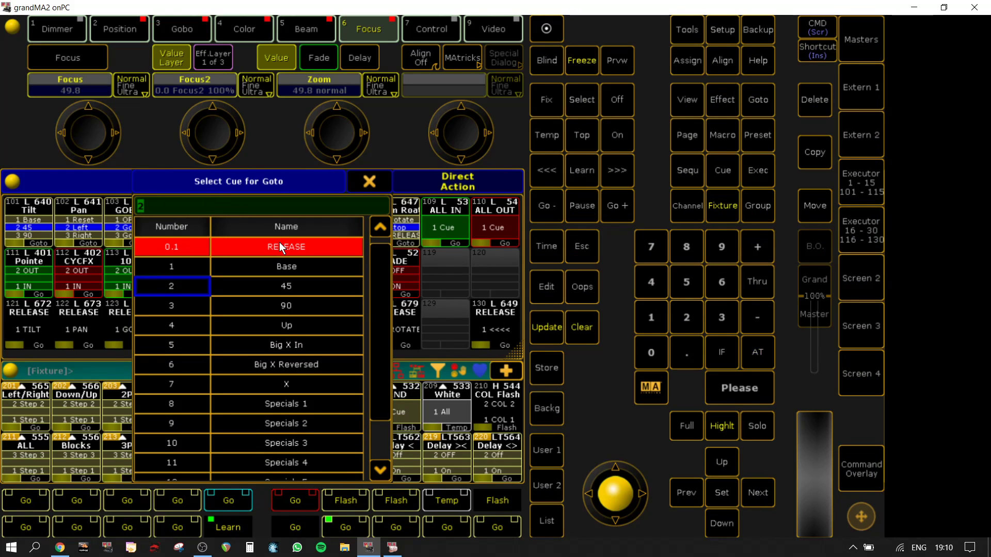
{"action": "left_click", "coordinate": [367, 175]}
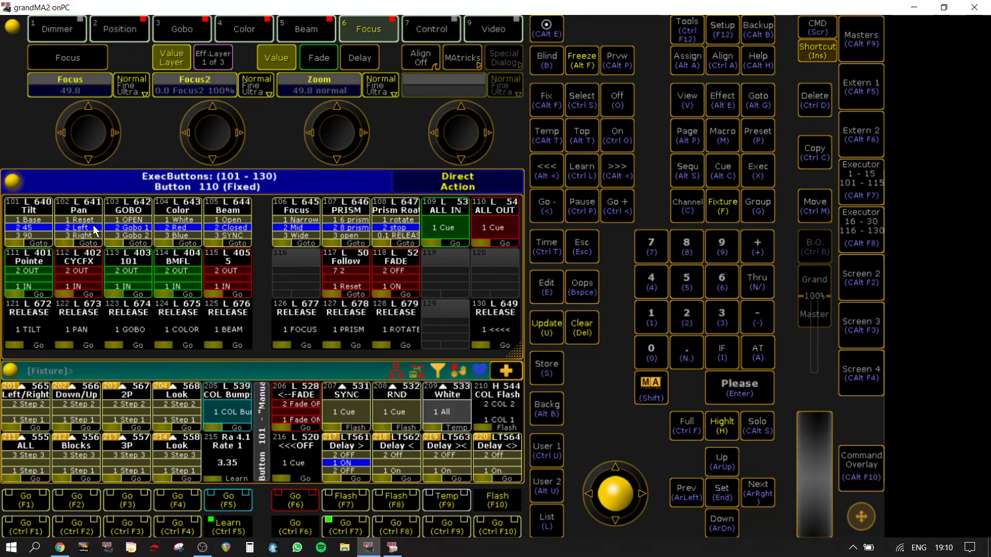
{"action": "left_click", "coordinate": [95, 233]}
{"action": "left_click", "coordinate": [375, 187]}
Step: Run the release executors for rotate, prism, focus, beam, color, gobo, pan and tilt
{"action": "left_click", "coordinate": [409, 330]}
{"action": "left_click", "coordinate": [343, 326]}
{"action": "left_click", "coordinate": [307, 328]}
{"action": "left_click", "coordinate": [227, 325]}
{"action": "left_click", "coordinate": [169, 325]}
{"action": "left_click", "coordinate": [129, 328]}
{"action": "left_click", "coordinate": [76, 333]}
{"action": "left_click", "coordinate": [22, 329]}
Step: Send the Color executor to the Blue cue and set the Pointe, CYCFX, 101, BMFL and 5 executors to IN
{"action": "left_click", "coordinate": [166, 227]}
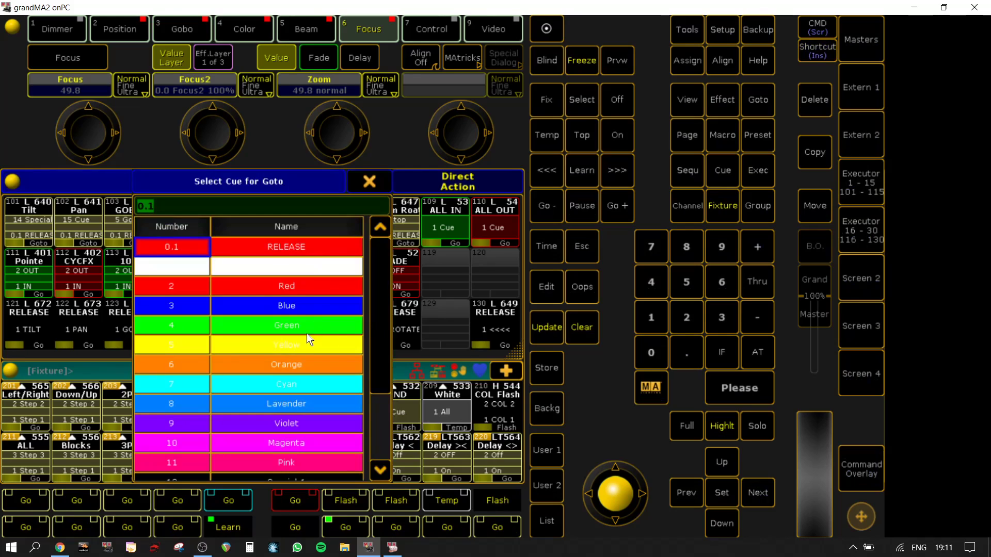
{"action": "left_click", "coordinate": [286, 305]}
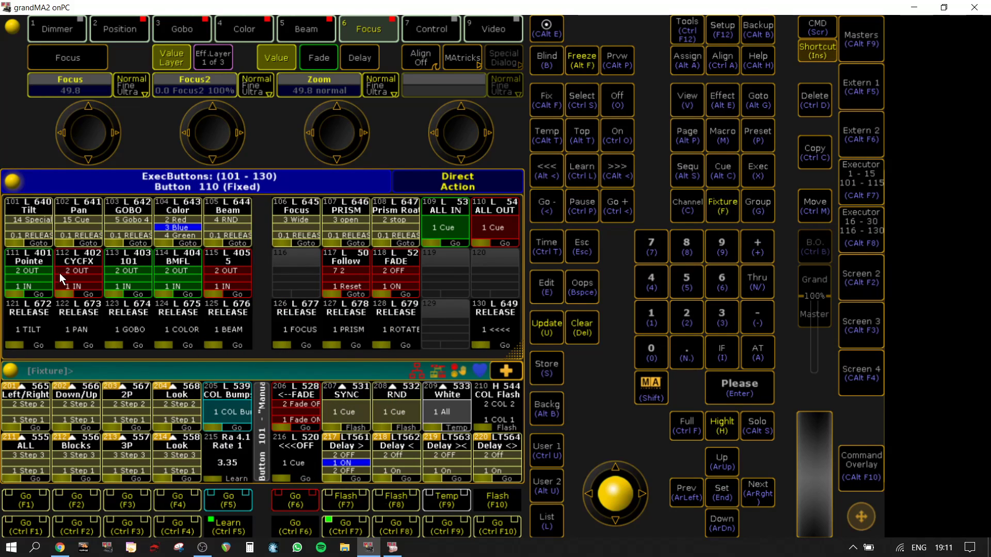
{"action": "left_click", "coordinate": [68, 277]}
{"action": "left_click", "coordinate": [16, 279]}
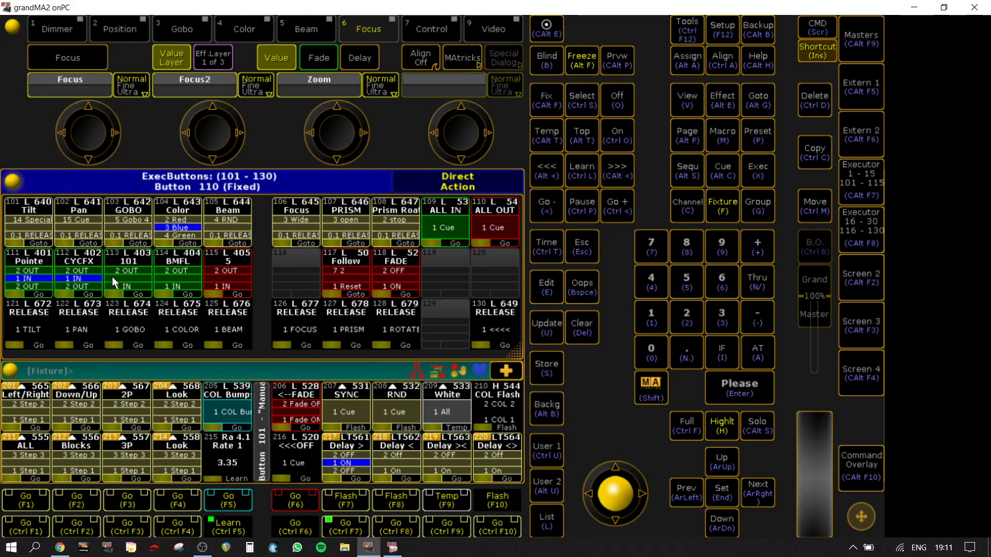
{"action": "left_click", "coordinate": [232, 279]}
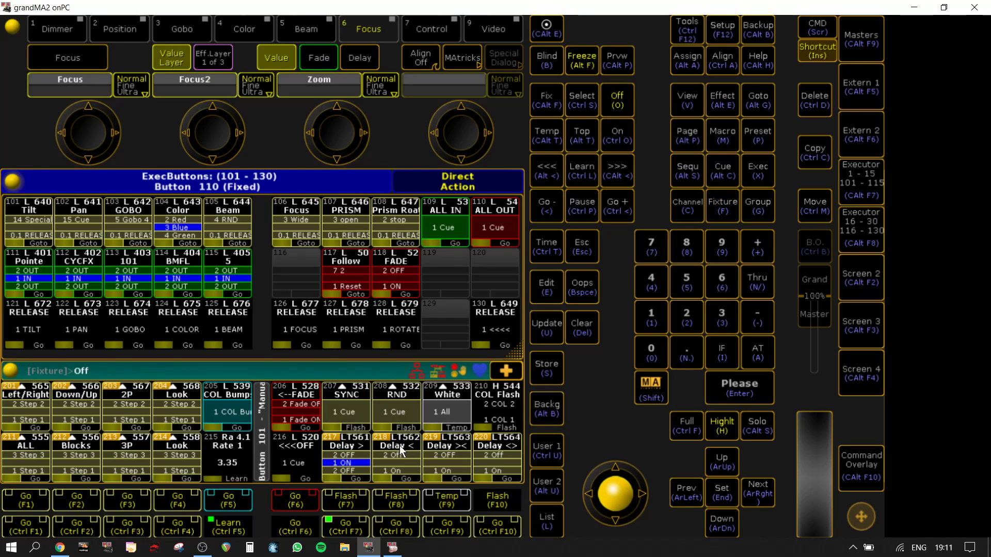
Step: Toggle the "Delay >" executor 217 repeatedly, leaving it switched off
{"action": "left_click", "coordinate": [346, 526]}
{"action": "left_click", "coordinate": [346, 525]}
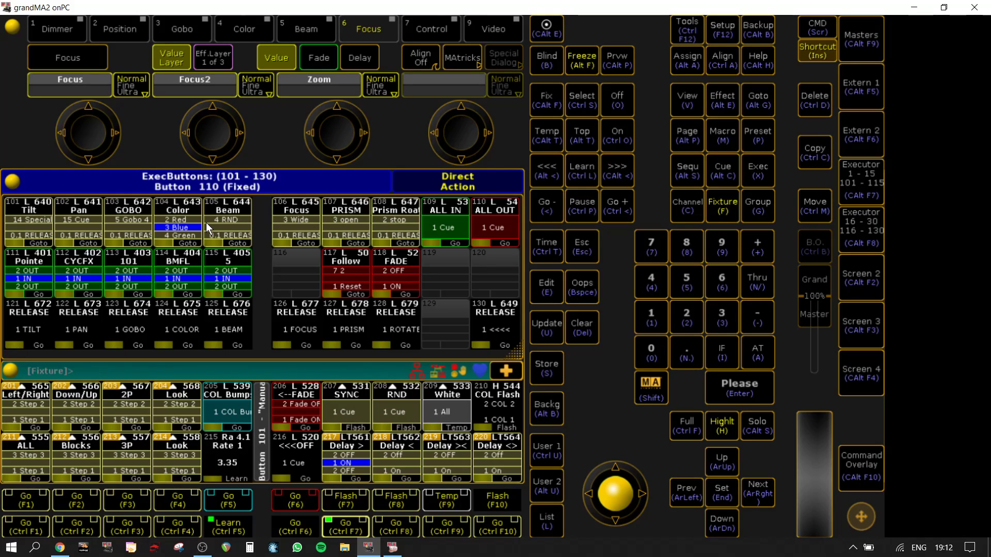
{"action": "left_click", "coordinate": [352, 519]}
Step: Return to Screen 2 and review the command lines of macro 267 "Clear Delays"
{"action": "left_click", "coordinate": [853, 276]}
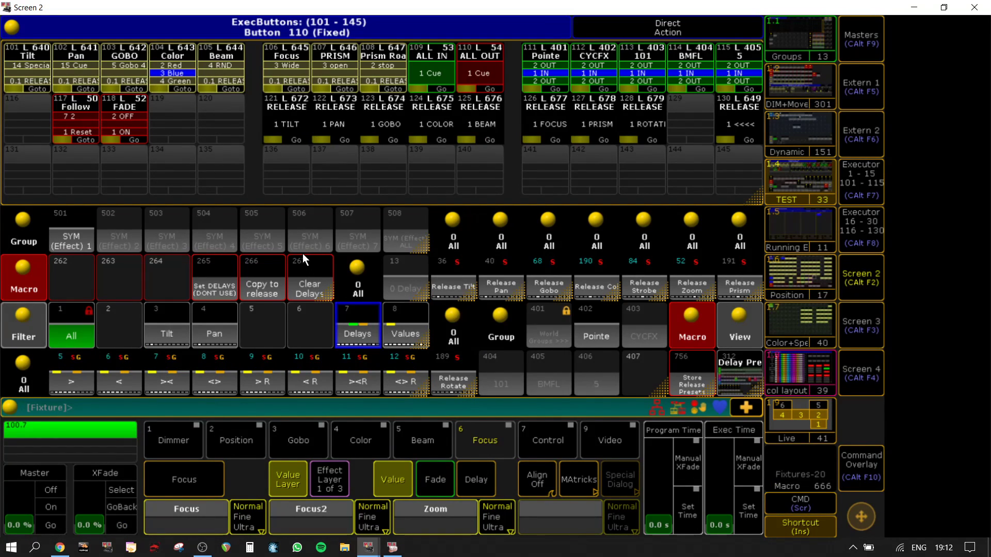
{"action": "right_click", "coordinate": [297, 280]}
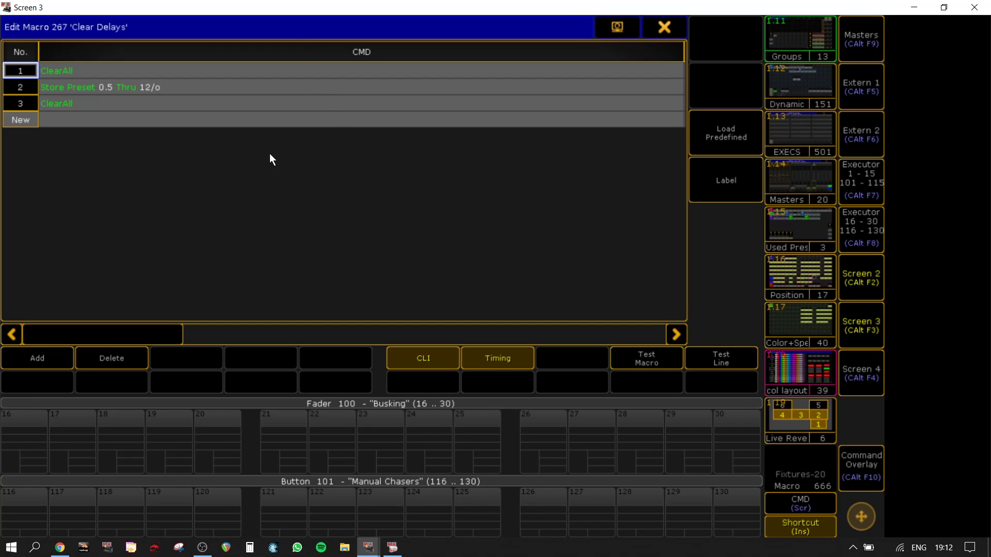
{"action": "left_click", "coordinate": [664, 26]}
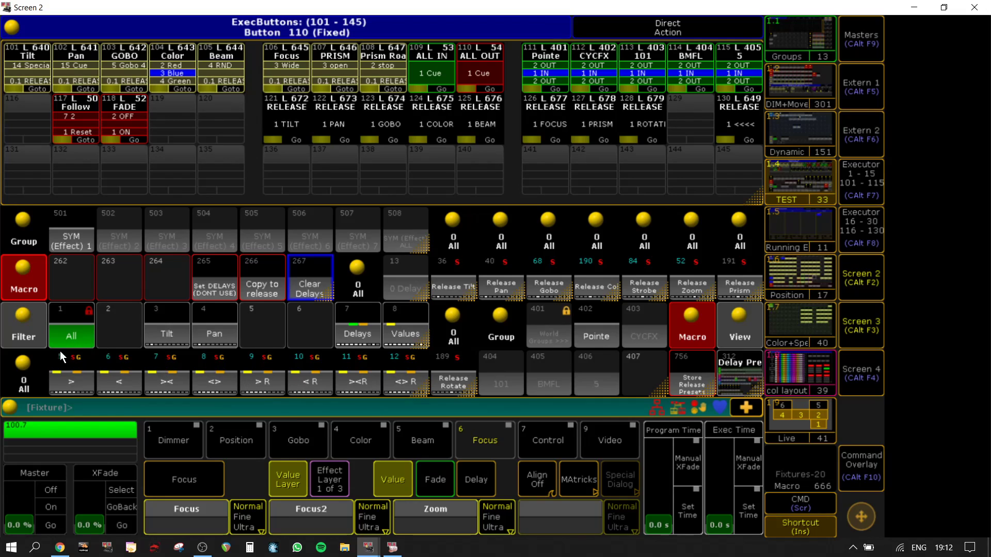
{"action": "right_click", "coordinate": [304, 267]}
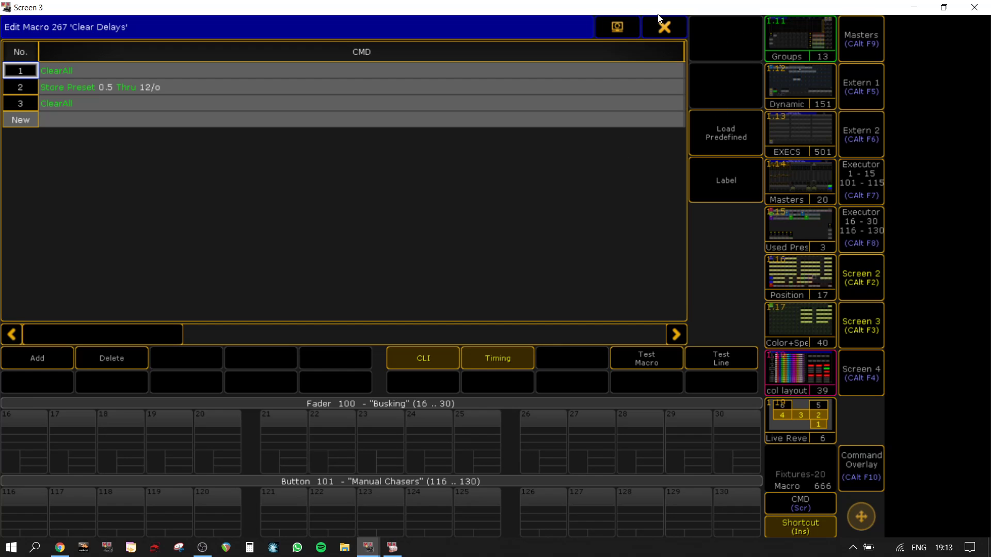
{"action": "left_click", "coordinate": [663, 27]}
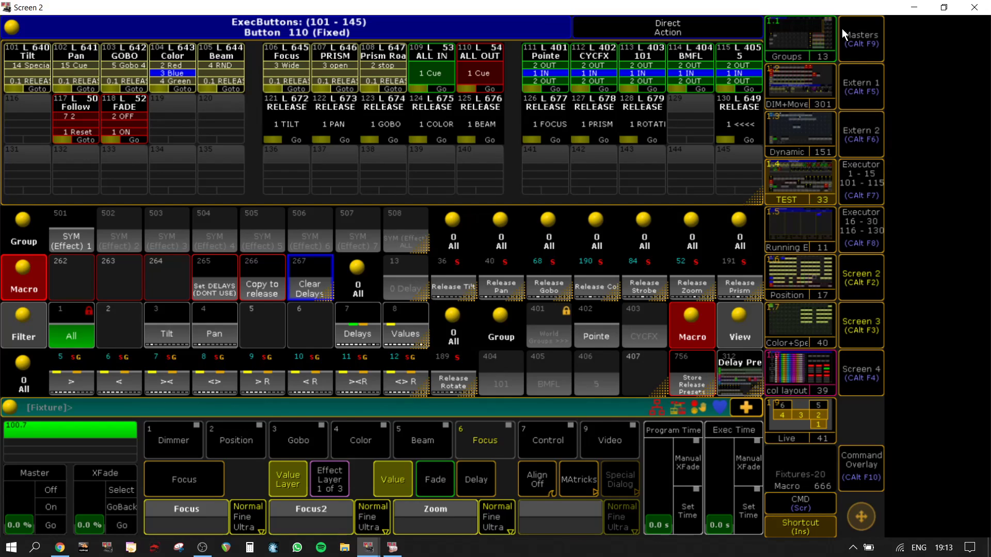
Step: Review the command lines of macro 266 "Copy to release" through to its lower lines
{"action": "left_click", "coordinate": [263, 285]}
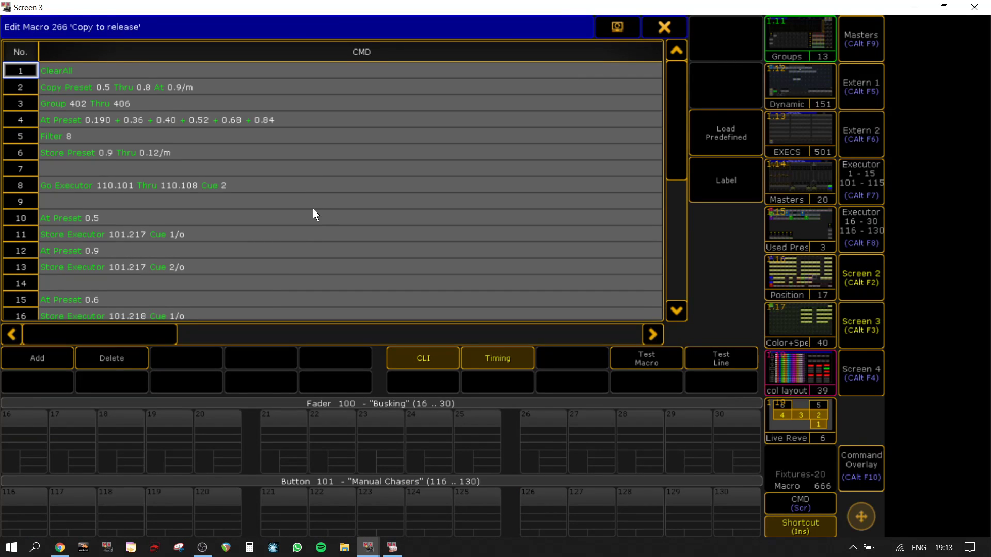
{"action": "left_click", "coordinate": [660, 28]}
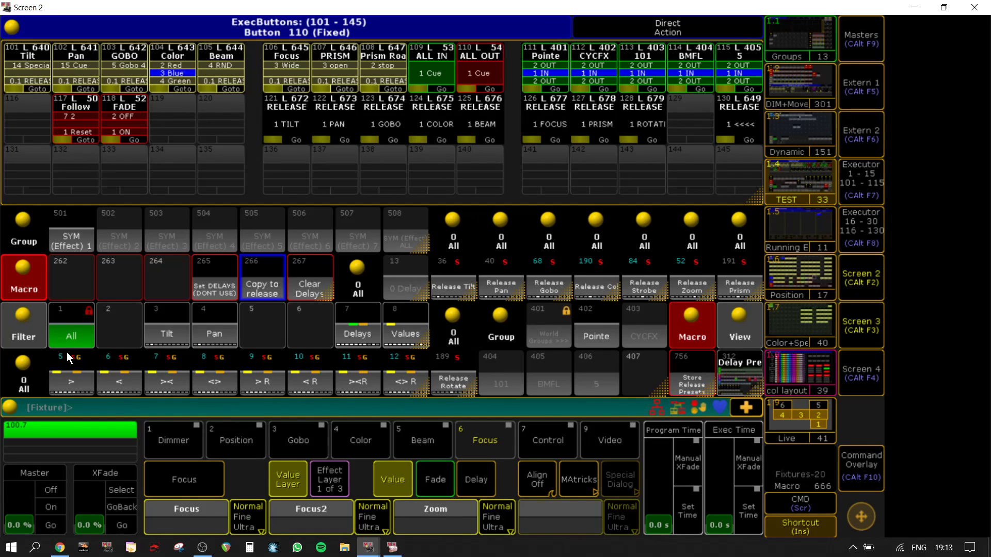
{"action": "right_click", "coordinate": [265, 284]}
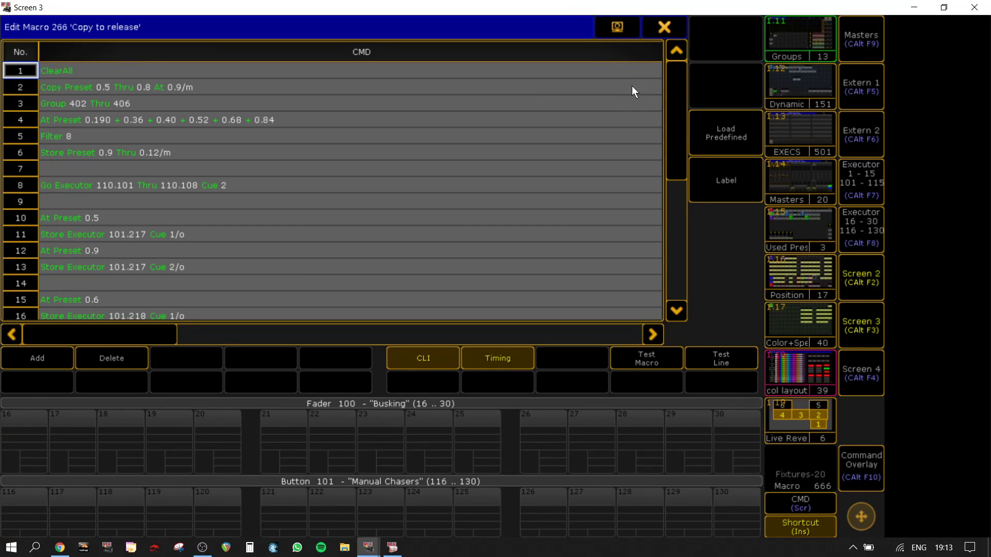
{"action": "left_click_drag", "start_coordinate": [683, 92], "coordinate": [701, 222]}
{"action": "left_click", "coordinate": [665, 27]}
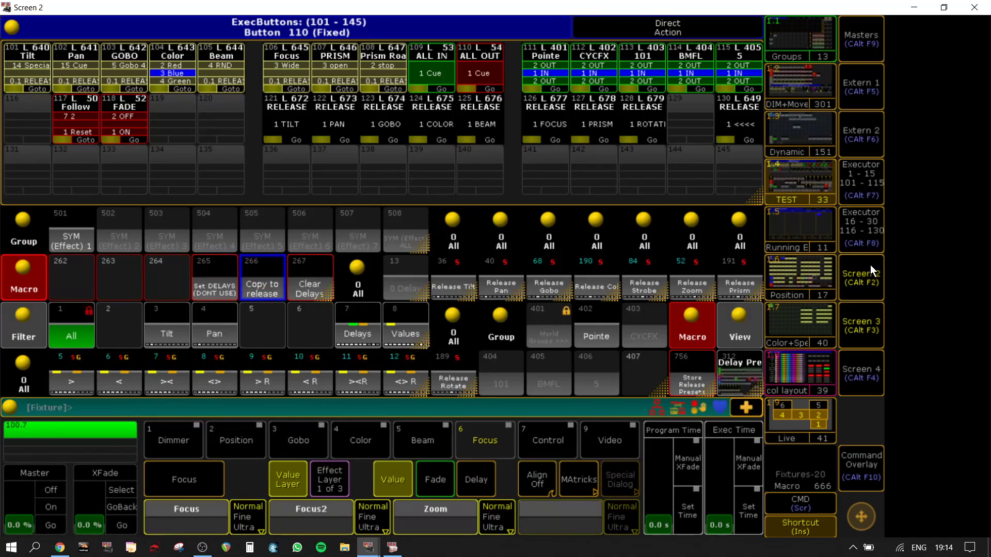
Step: Examine the playback and protection options assigned to the "Delay >" executor 217 in the main onPC window
{"action": "left_click", "coordinate": [876, 317]}
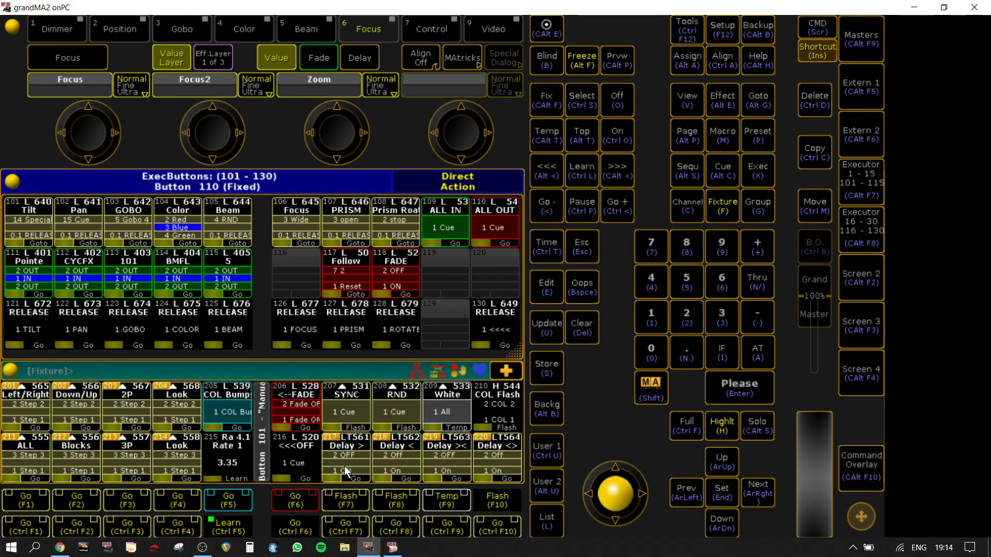
{"action": "right_click", "coordinate": [356, 446]}
{"action": "left_click", "coordinate": [475, 260]}
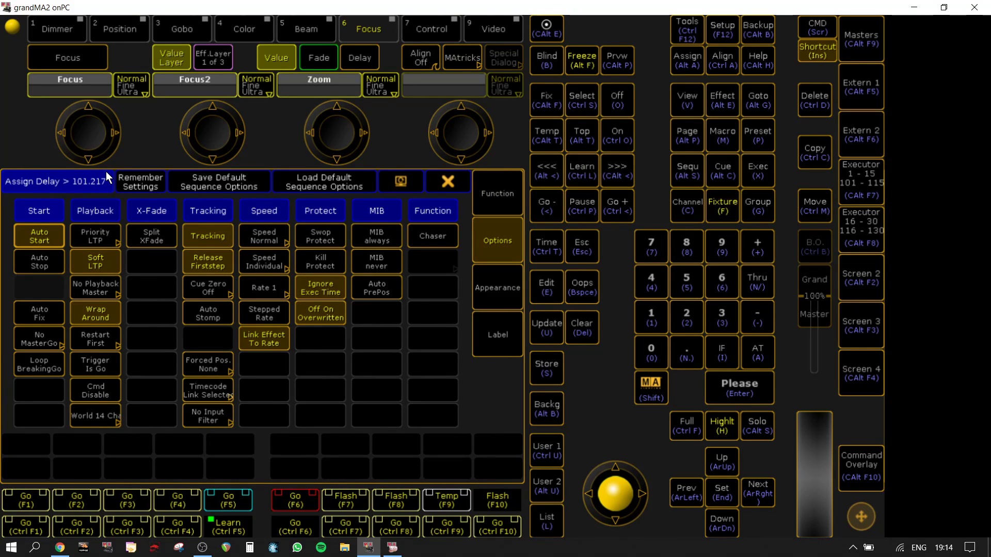
{"action": "left_click", "coordinate": [445, 182]}
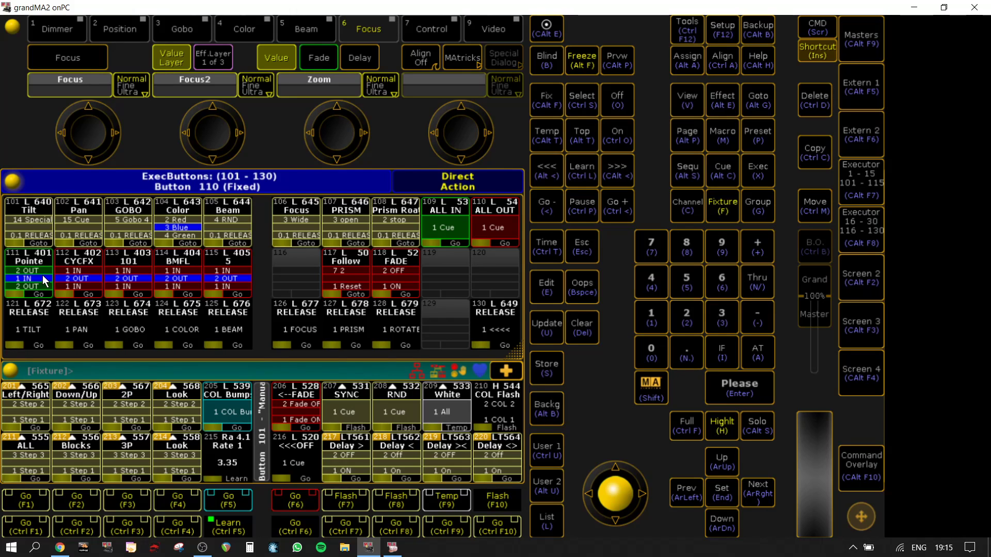
Step: Select both rows of BMFL fixtures in the Groups view on Screen 2 and store them in fader executor 8 of the "Busking" page
{"action": "left_click", "coordinate": [872, 278]}
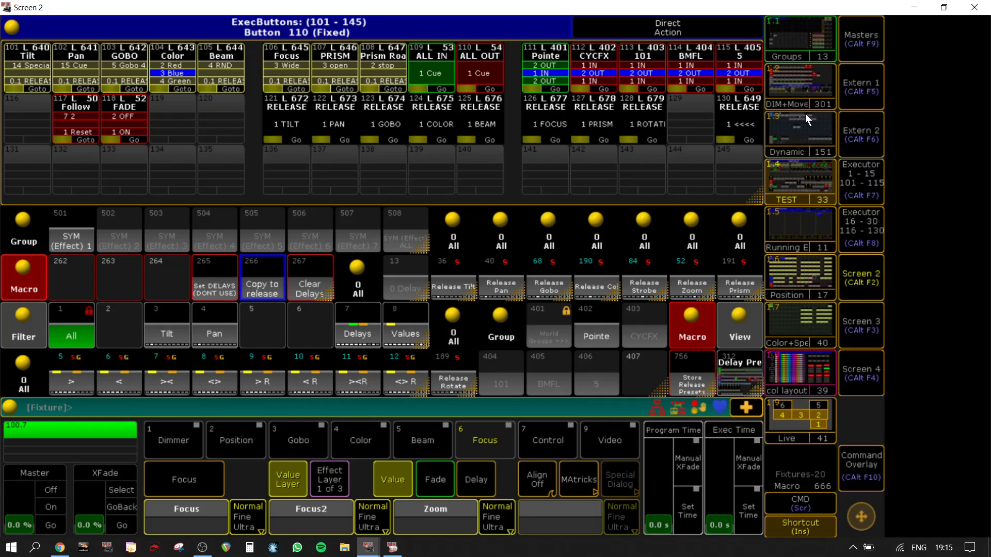
{"action": "left_click", "coordinate": [788, 36]}
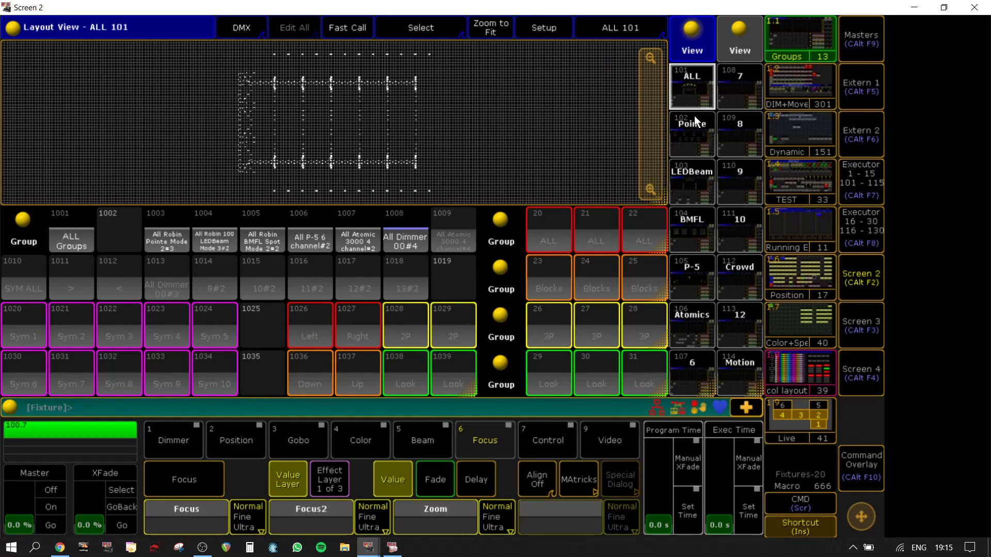
{"action": "left_click", "coordinate": [693, 133]}
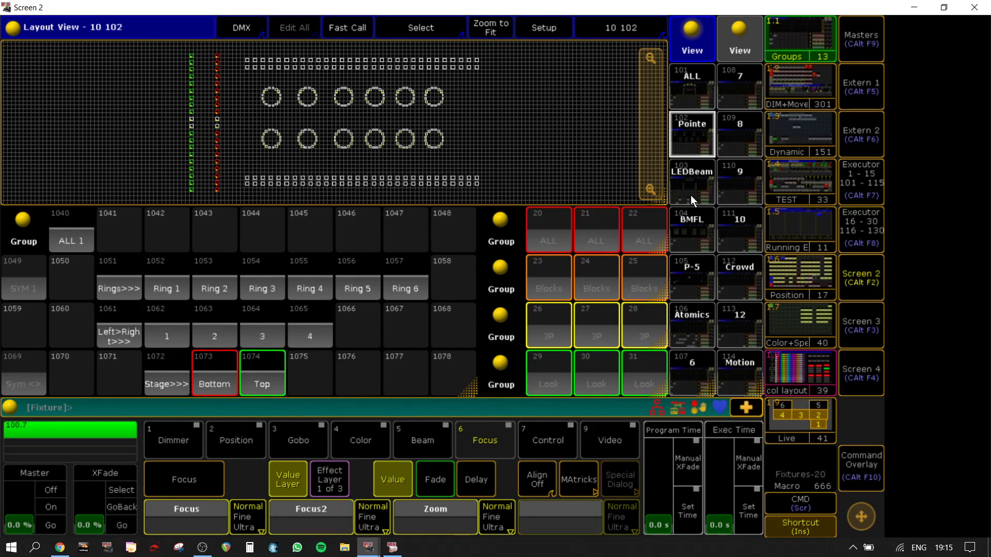
{"action": "left_click", "coordinate": [692, 188]}
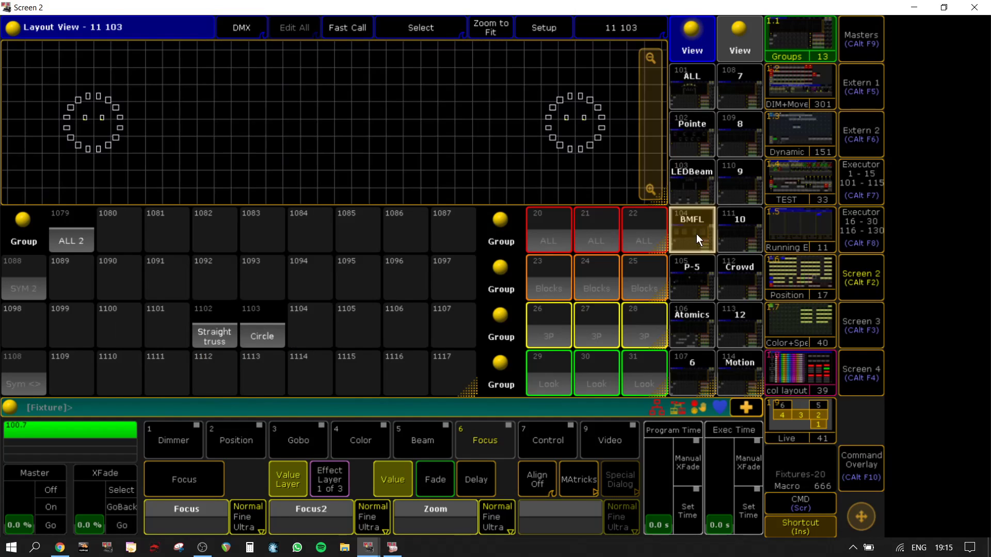
{"action": "left_click", "coordinate": [696, 233]}
{"action": "left_click_drag", "start_coordinate": [34, 153], "coordinate": [621, 178]}
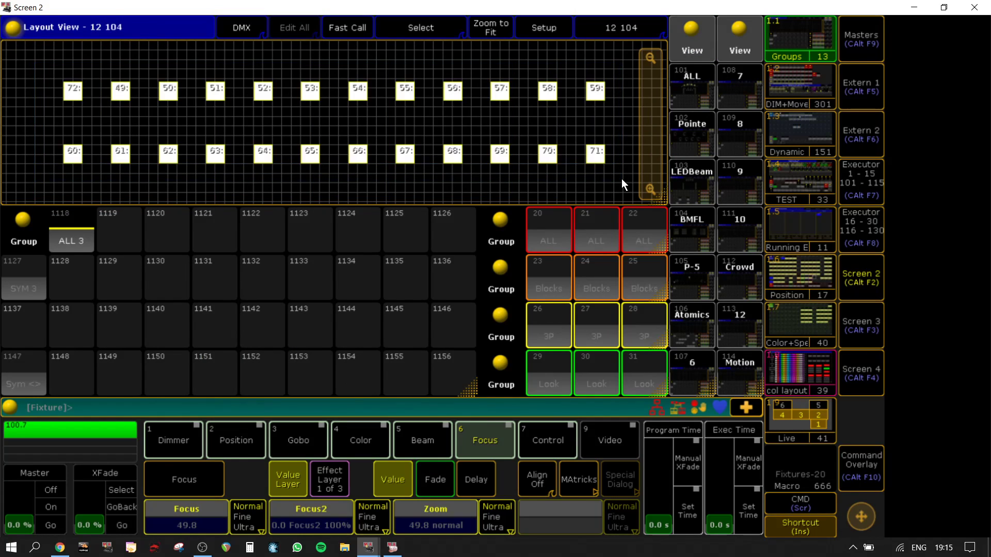
{"action": "left_click", "coordinate": [861, 181]}
{"action": "left_click", "coordinate": [377, 48]}
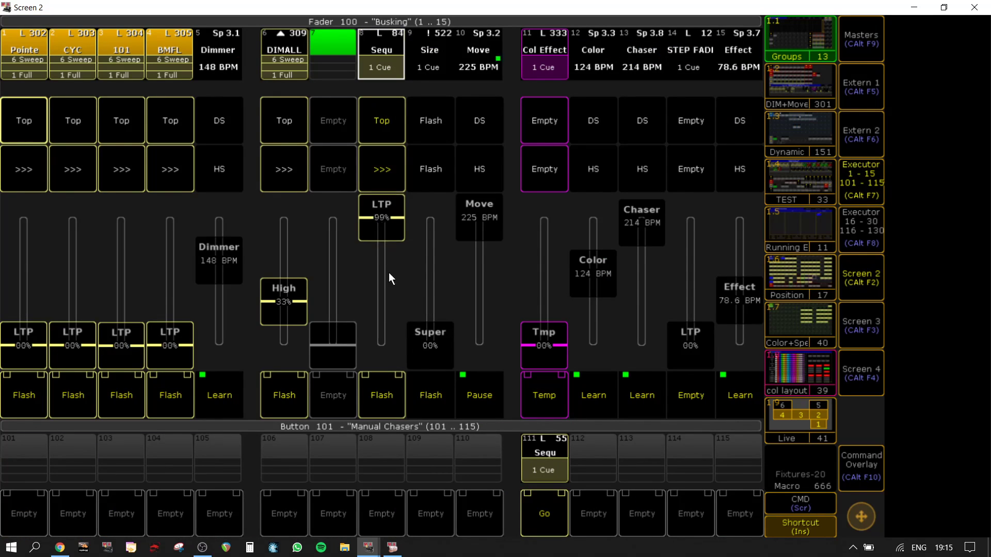
Step: Shrink the main grandMA2 onPC window and float it over the fixture layout view on Screen 2
{"action": "left_click", "coordinate": [865, 286]}
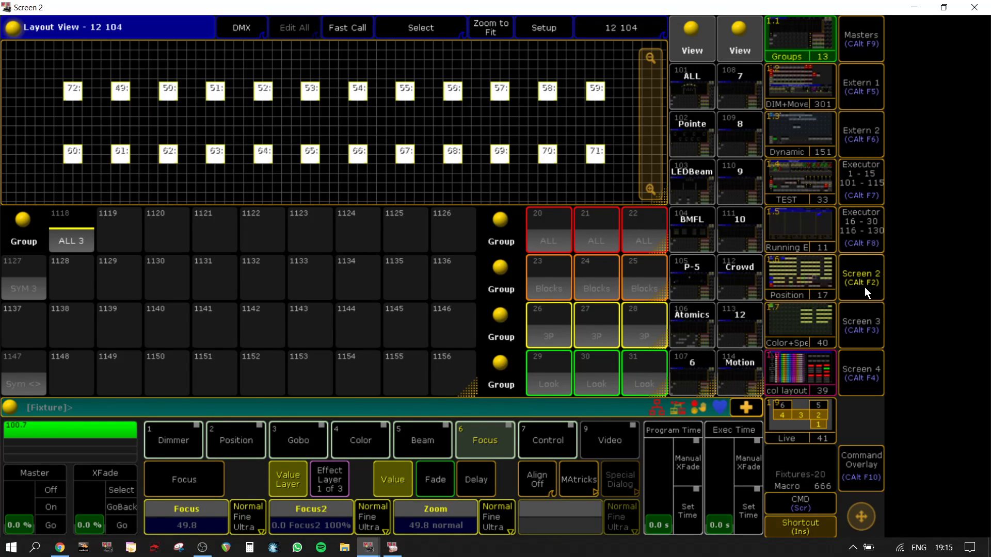
{"action": "left_click", "coordinate": [865, 287]}
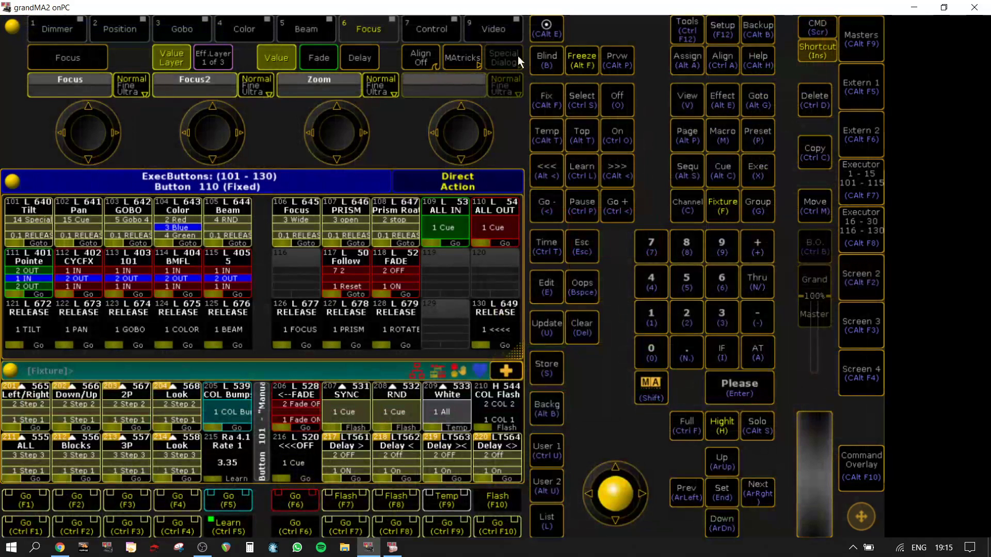
{"action": "left_click", "coordinate": [861, 279]}
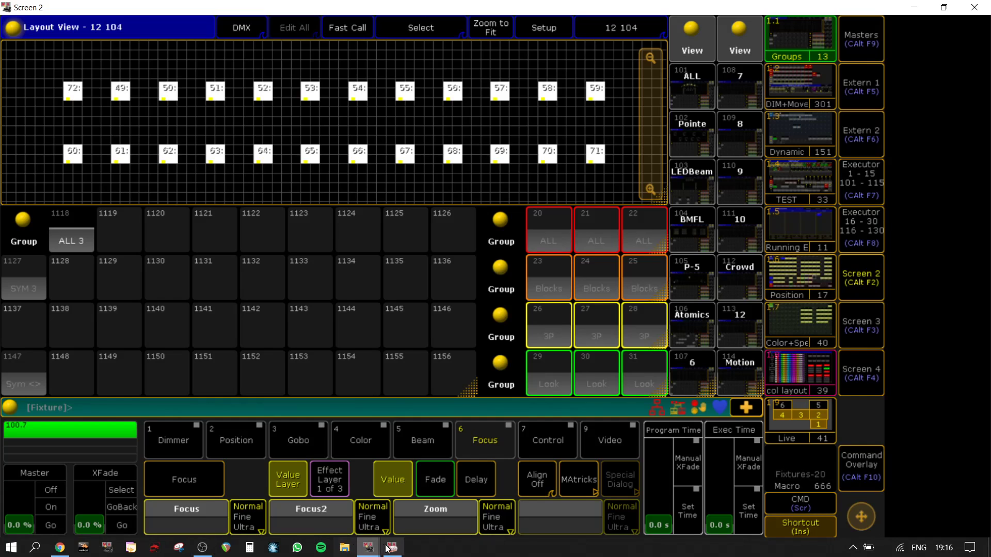
{"action": "left_click", "coordinate": [367, 547]}
{"action": "left_click", "coordinate": [321, 487]}
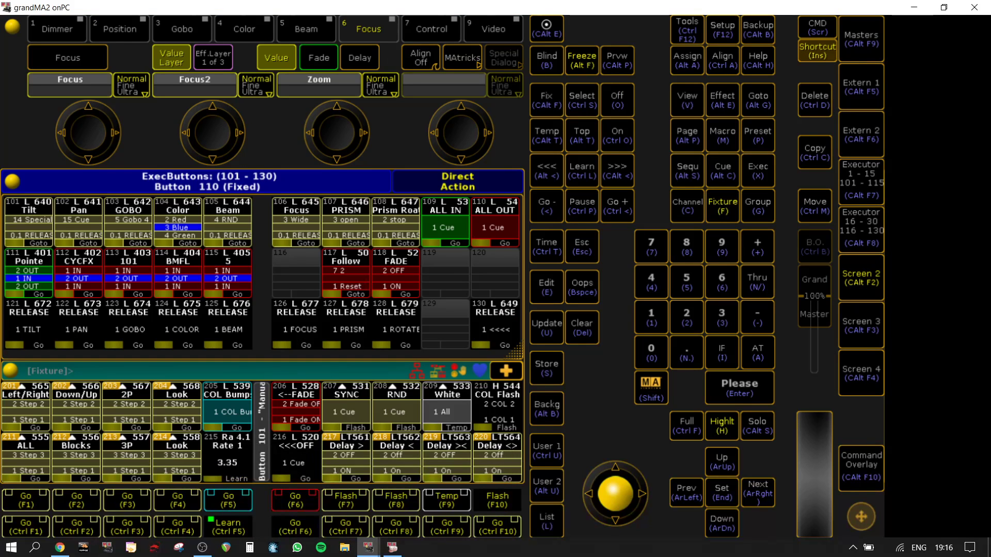
{"action": "left_click_drag", "start_coordinate": [254, 8], "coordinate": [990, 26]}
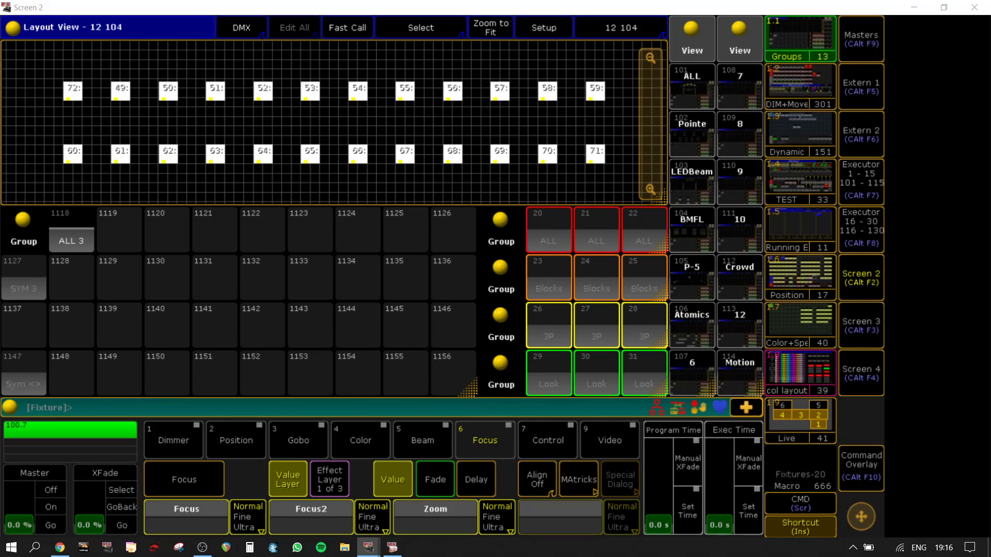
{"action": "left_click_drag", "start_coordinate": [539, 0], "coordinate": [586, 7]}
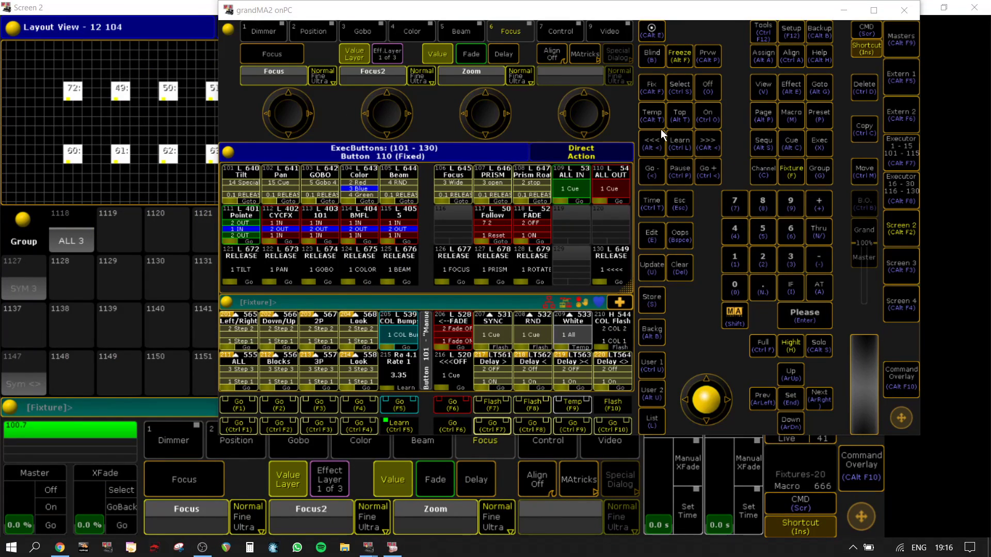
{"action": "left_click_drag", "start_coordinate": [918, 436], "coordinate": [572, 231]}
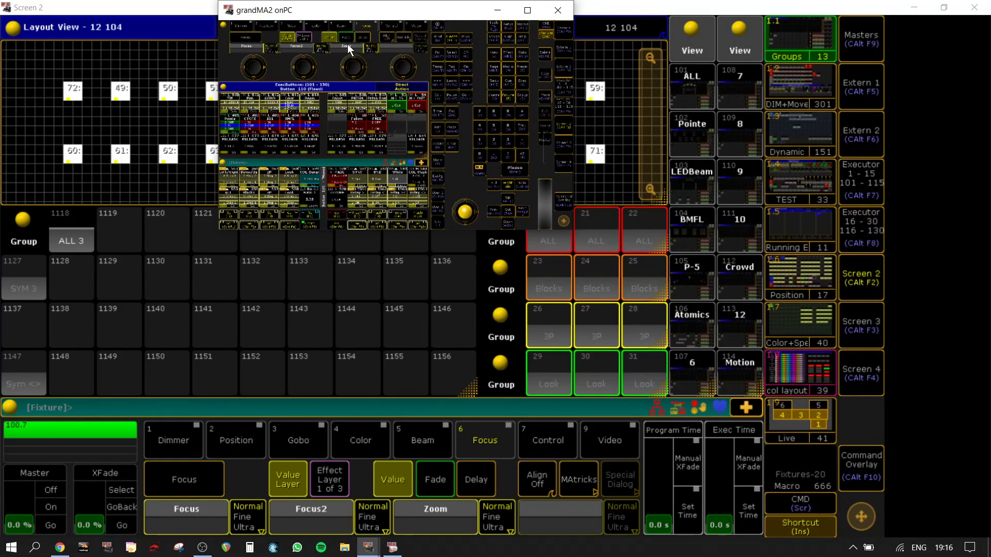
{"action": "left_click_drag", "start_coordinate": [348, 10], "coordinate": [624, 226]}
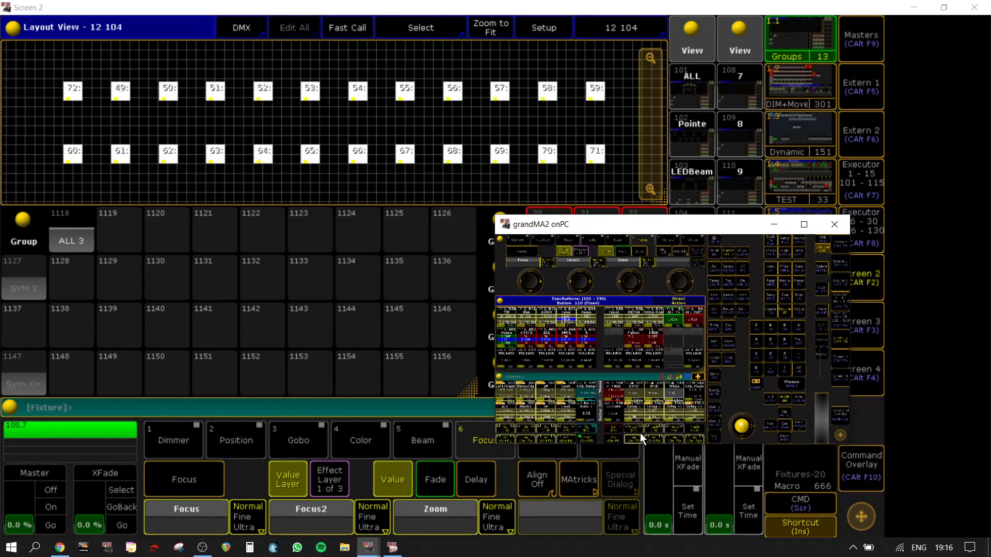
Step: Trigger the "Delay >" executor 217, learn a rate of 1.80 on executor 215 "Rate 1" and float the onPC window again
{"action": "left_click", "coordinate": [633, 438]}
{"action": "left_click", "coordinate": [801, 222]}
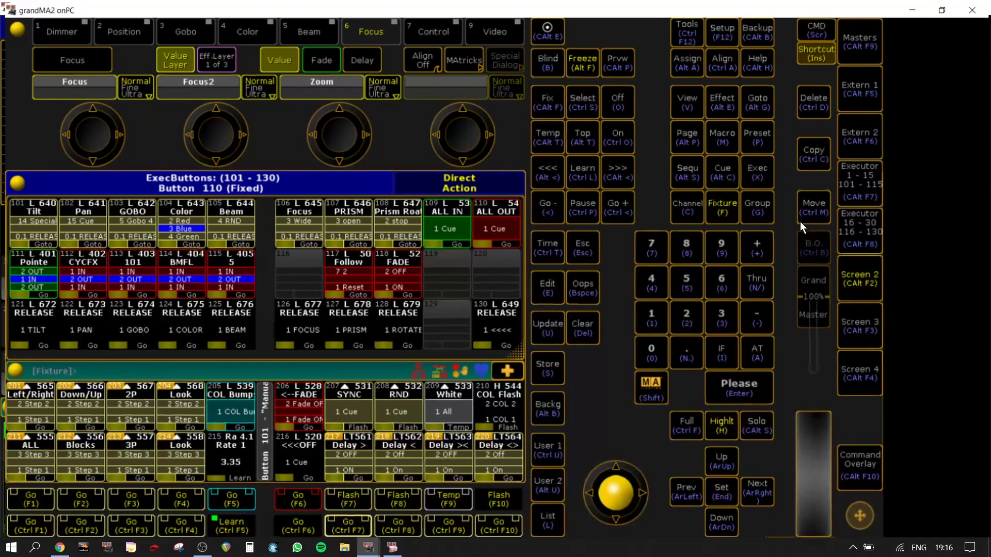
{"action": "left_click", "coordinate": [236, 531]}
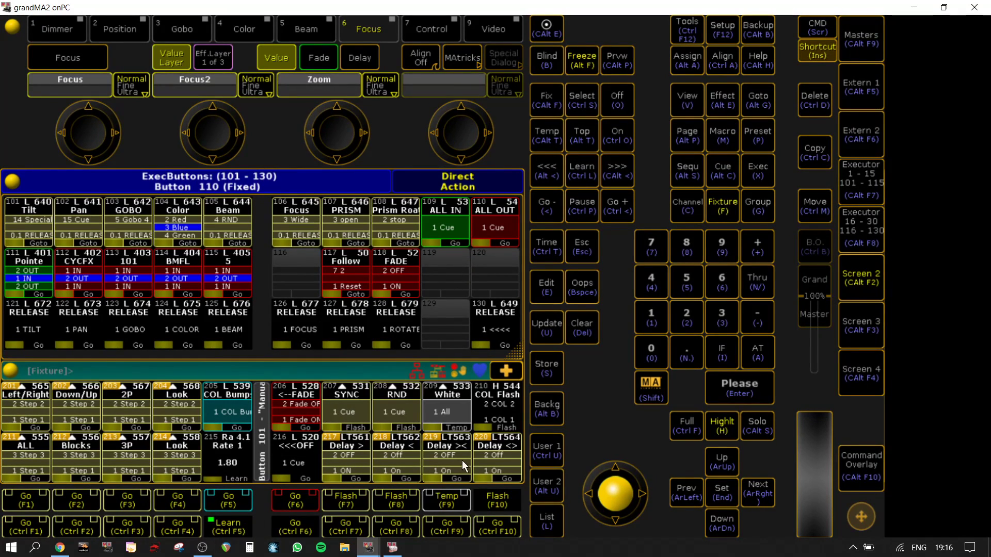
{"action": "left_click", "coordinate": [946, 7]}
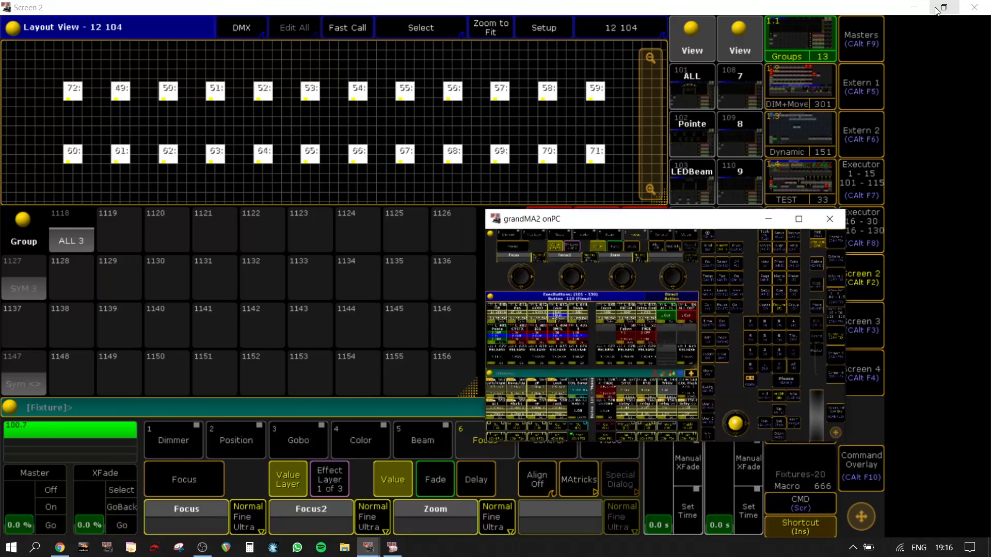
Step: Trigger the delay executors 217 to 220 in turn to test their running directions on the fixtures in the layout view
{"action": "left_click", "coordinate": [635, 439]}
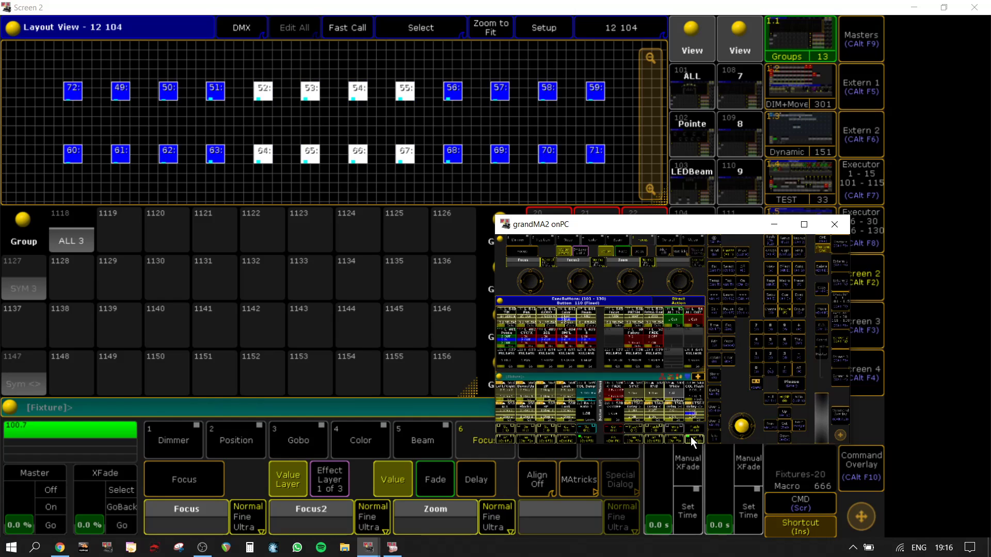
{"action": "left_click", "coordinate": [636, 439]}
{"action": "left_click", "coordinate": [646, 439]}
{"action": "left_click", "coordinate": [636, 440]}
{"action": "left_click", "coordinate": [655, 441]}
{"action": "left_click", "coordinate": [628, 441]}
{"action": "left_click", "coordinate": [646, 441]}
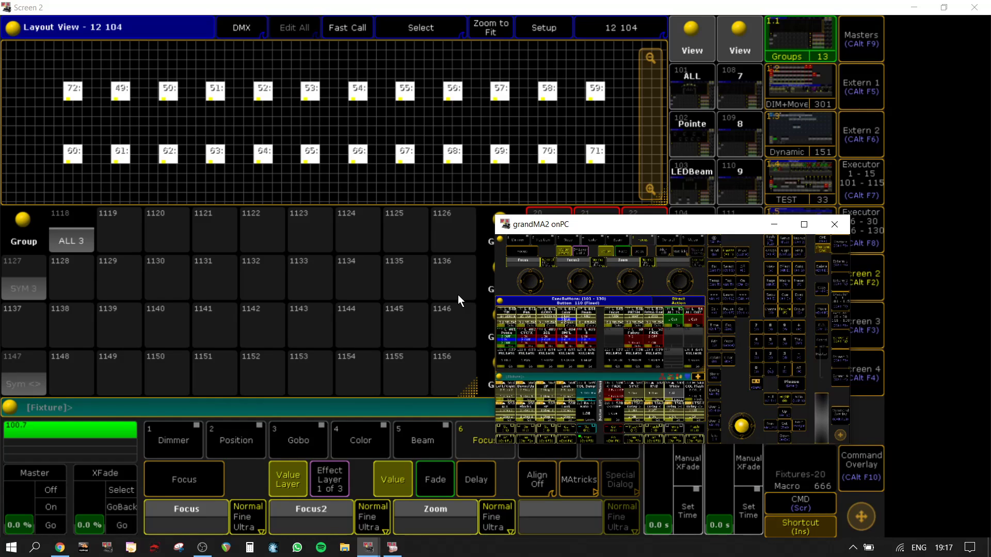
Step: Set the "Follow" executor 117 to cue 6 "1" and check the trigger times in the "Delay >" executor's cue list
{"action": "left_click", "coordinate": [806, 226]}
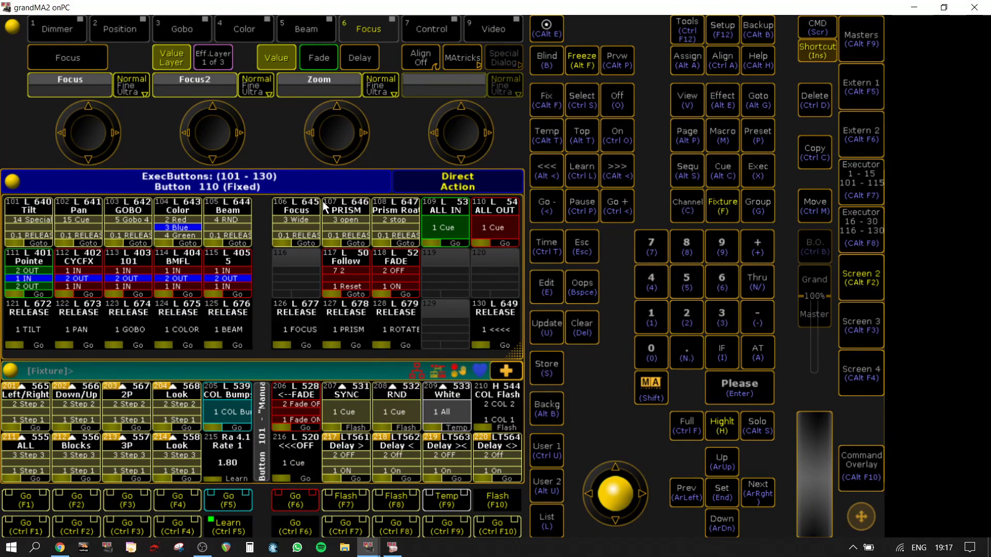
{"action": "left_click", "coordinate": [349, 283]}
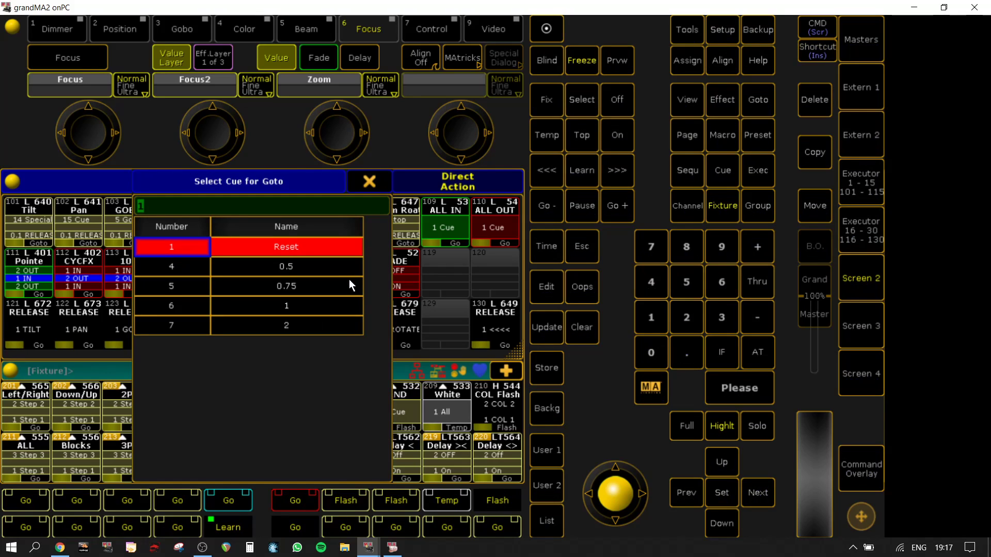
{"action": "left_click", "coordinate": [285, 306]}
{"action": "key", "text": "Insert"}
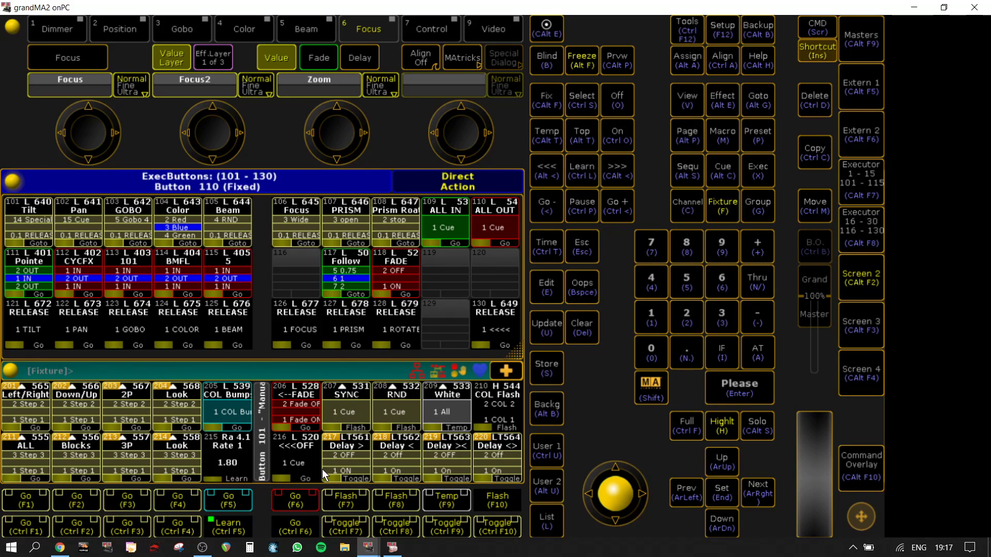
{"action": "right_click", "coordinate": [361, 466]}
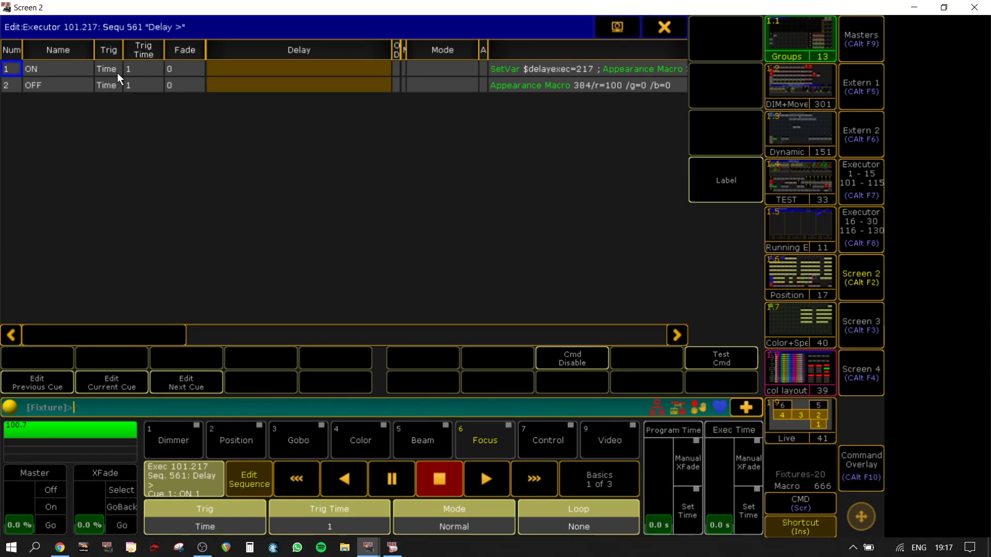
{"action": "left_click", "coordinate": [667, 26]}
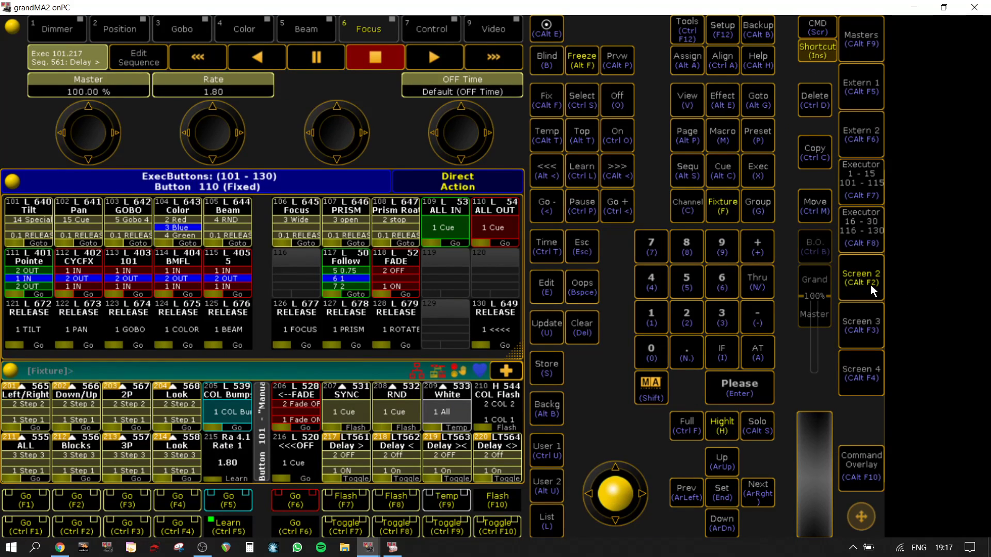
Step: Run the "Delay >" executor 217 over the layout view and switch the "Follow" executor to cue 7 "2"
{"action": "left_click", "coordinate": [944, 8]}
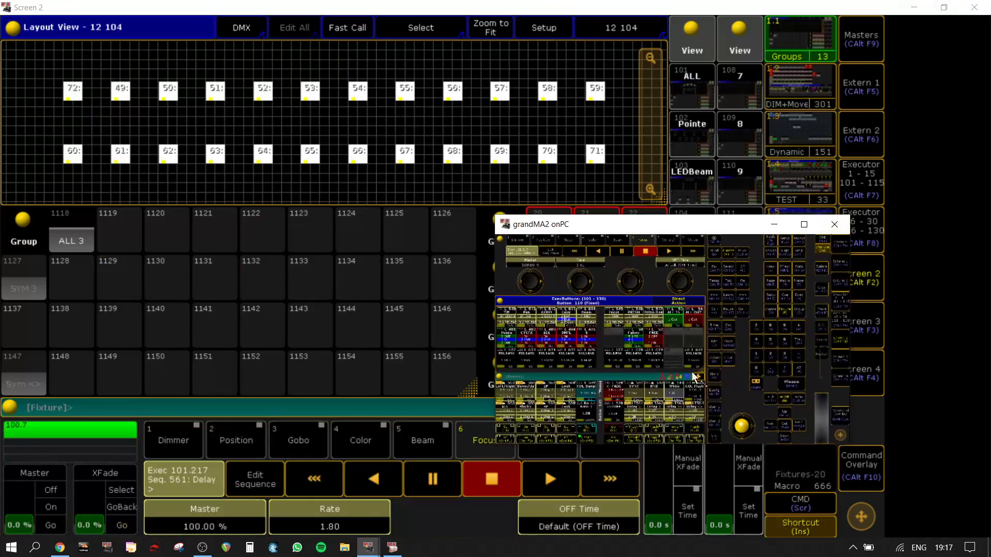
{"action": "left_click", "coordinate": [636, 437]}
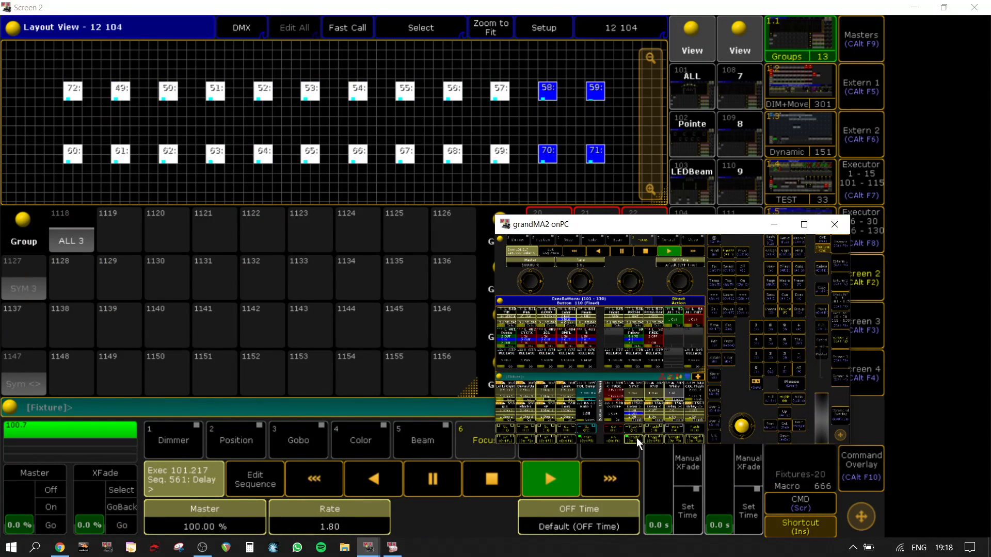
{"action": "left_click", "coordinate": [636, 339]}
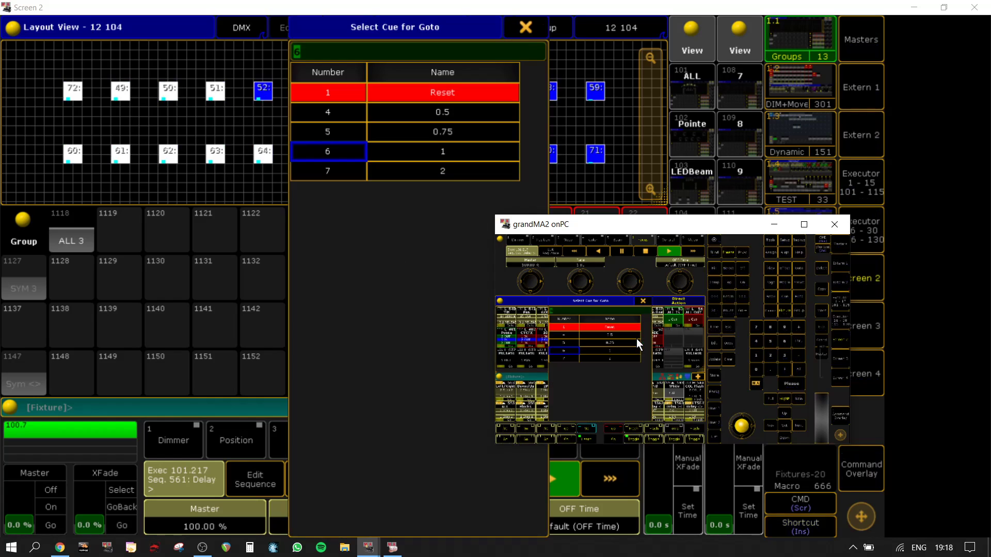
{"action": "left_click", "coordinate": [438, 171]}
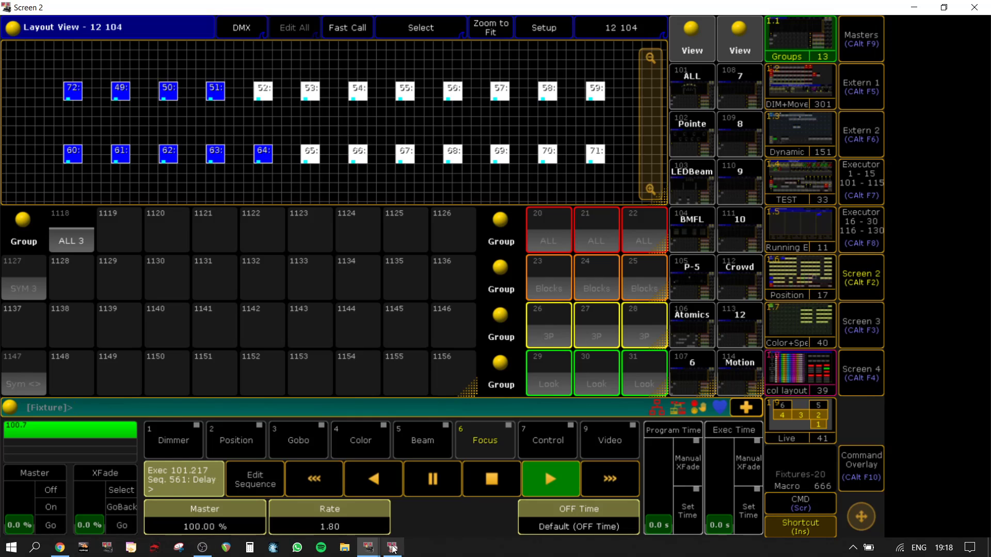
{"action": "mouse_move", "coordinate": [376, 552]}
{"action": "left_click", "coordinate": [321, 506]}
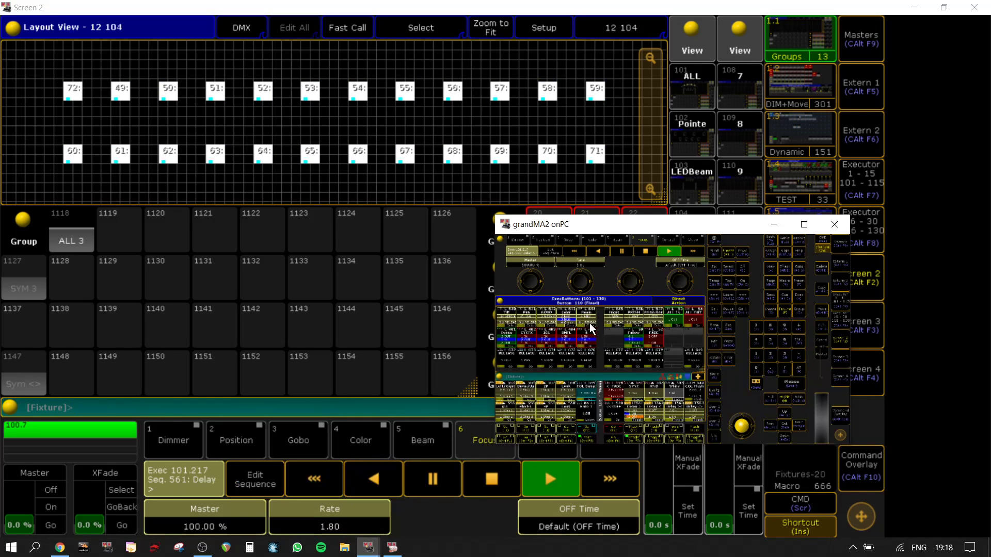
Step: Switch the "Follow" executor through cue 4 "0.5", cue 5 "0.75" and cue 1 "Reset" while "Delay >" runs
{"action": "left_click", "coordinate": [630, 335]}
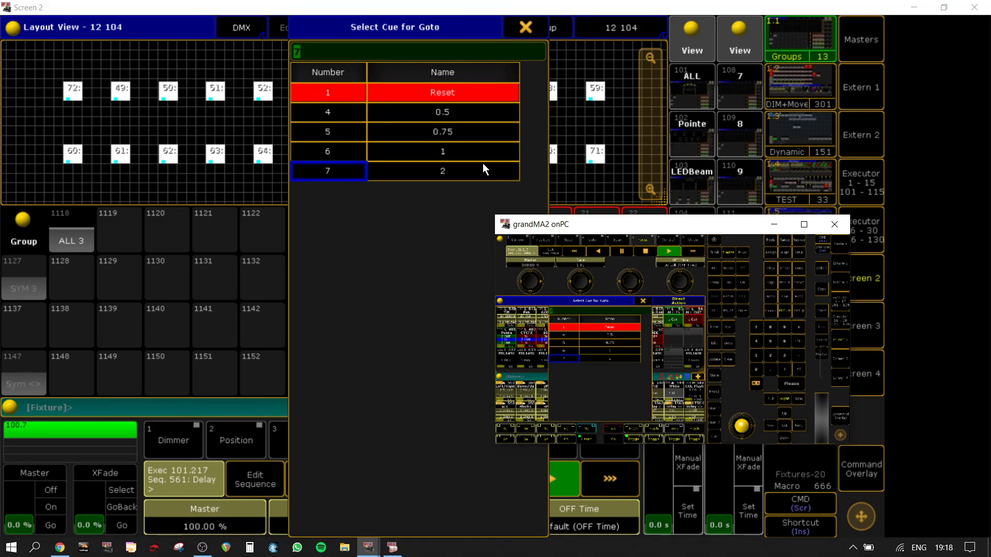
{"action": "left_click", "coordinate": [611, 335]}
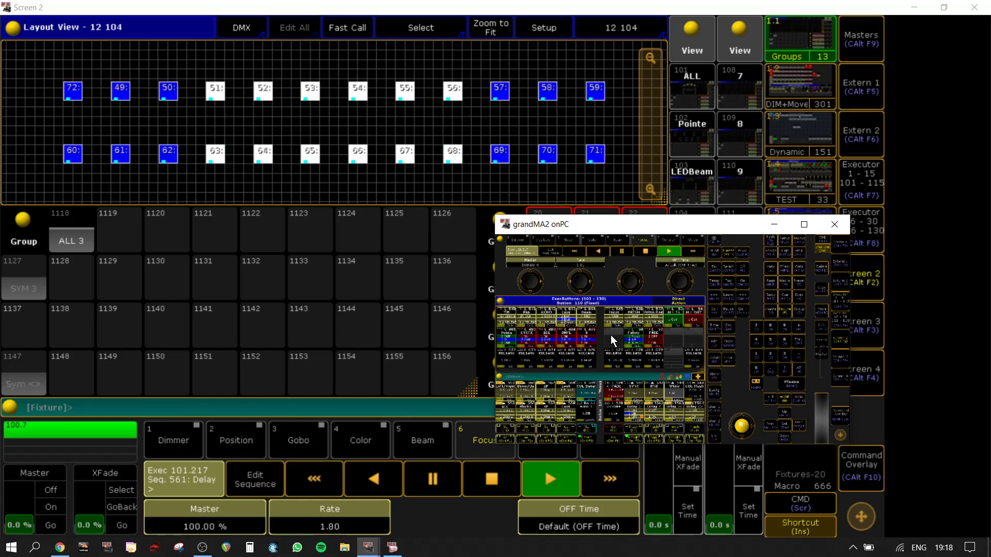
{"action": "left_click", "coordinate": [635, 341]}
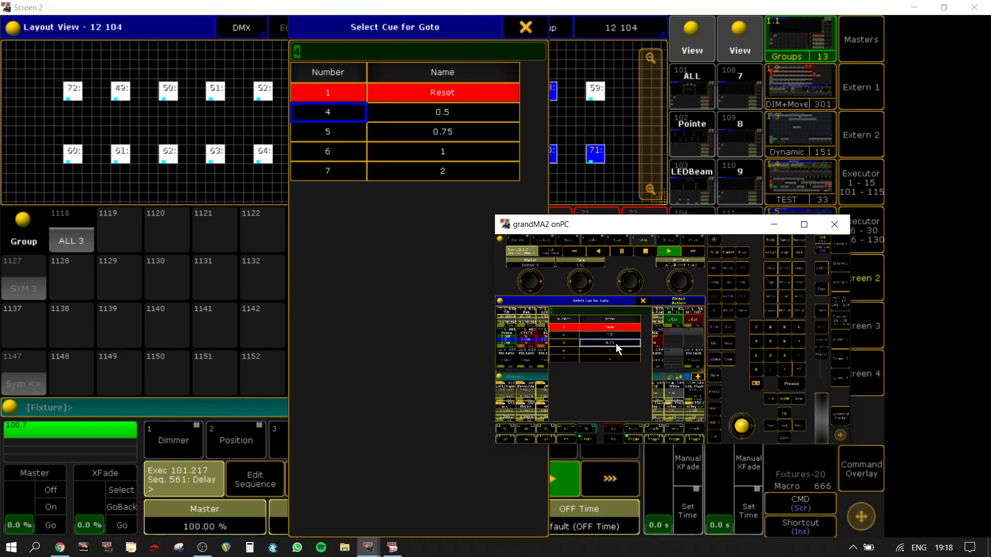
{"action": "left_click", "coordinate": [615, 343]}
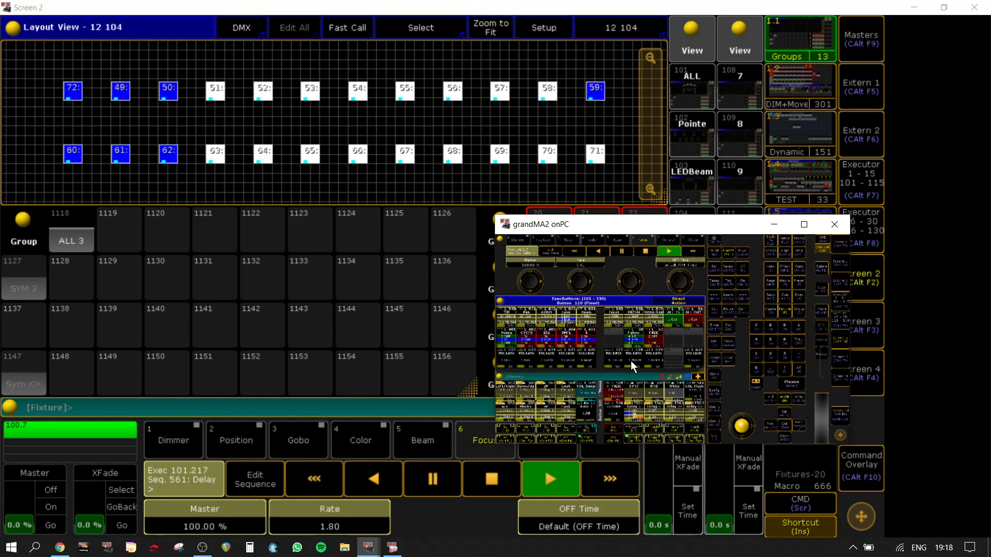
{"action": "left_click", "coordinate": [637, 341]}
{"action": "left_click", "coordinate": [611, 324]}
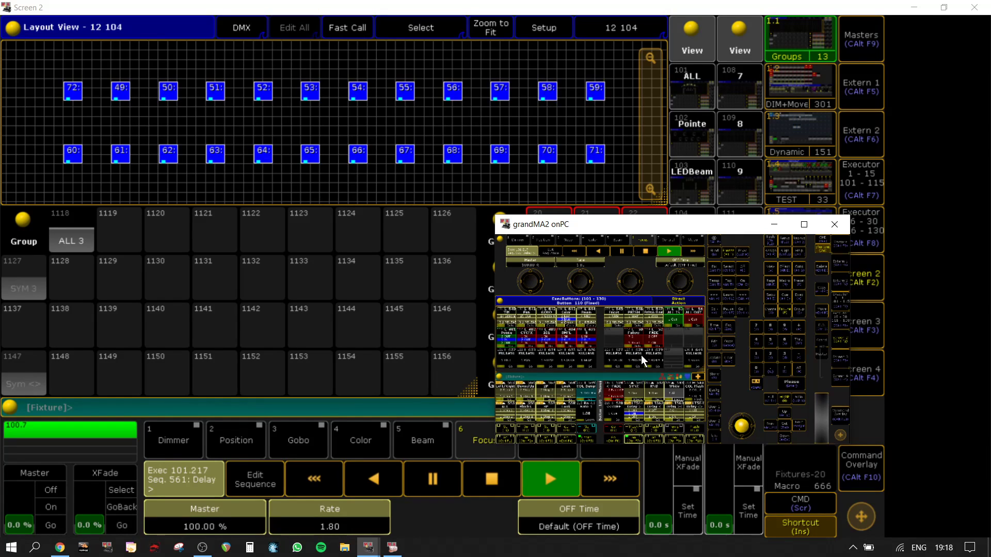
Step: Set the "Follow" executor 117 to cue 6 "1" in the enlarged onPC window and toggle the "Delay >" executor 217
{"action": "left_click", "coordinate": [803, 224]}
{"action": "left_click", "coordinate": [345, 268]}
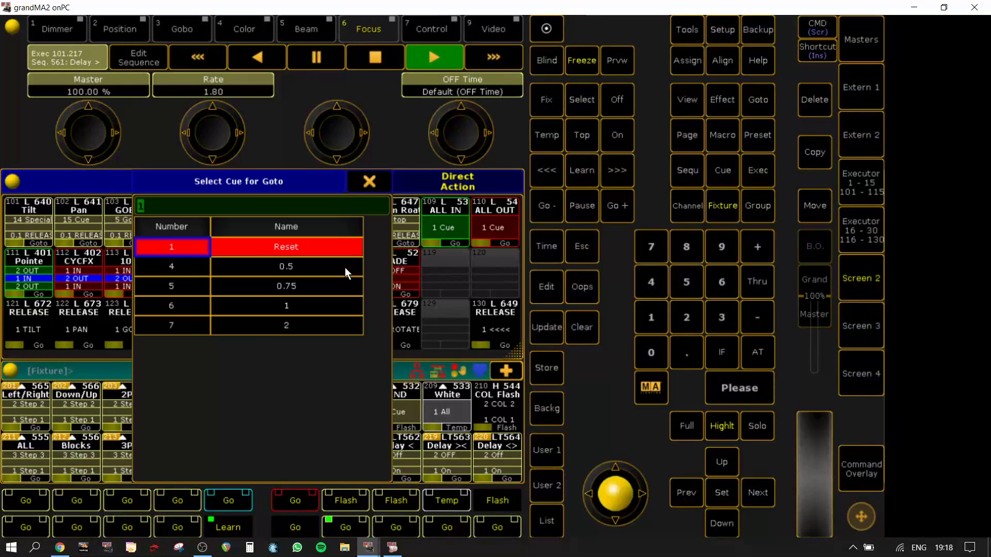
{"action": "left_click", "coordinate": [290, 306]}
{"action": "key", "text": "Insert"}
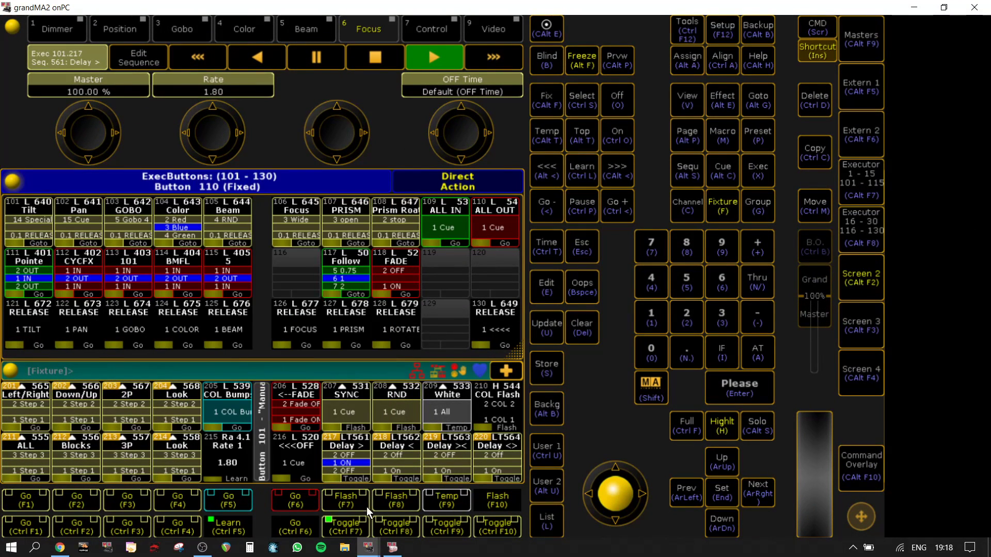
{"action": "left_click", "coordinate": [346, 526]}
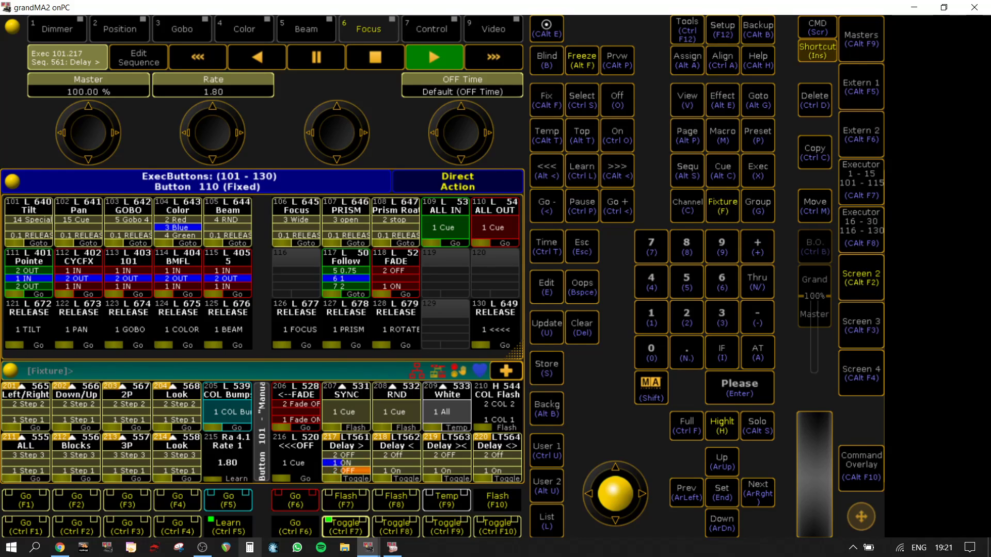
Step: Review the command lines of macro 266 "Copy to release" from the TEST view on Screen 2 and close its editor
{"action": "left_click", "coordinate": [877, 283]}
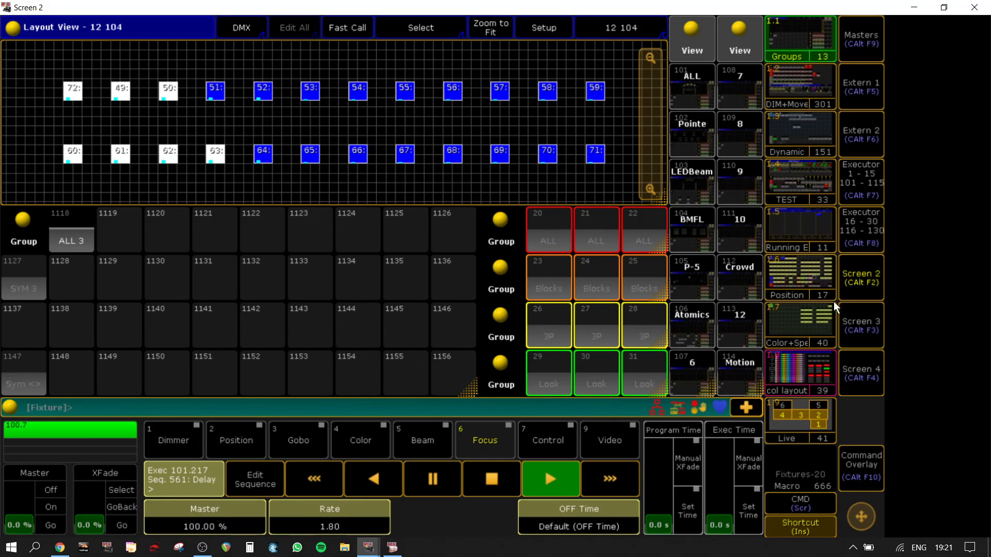
{"action": "left_click", "coordinate": [798, 176]}
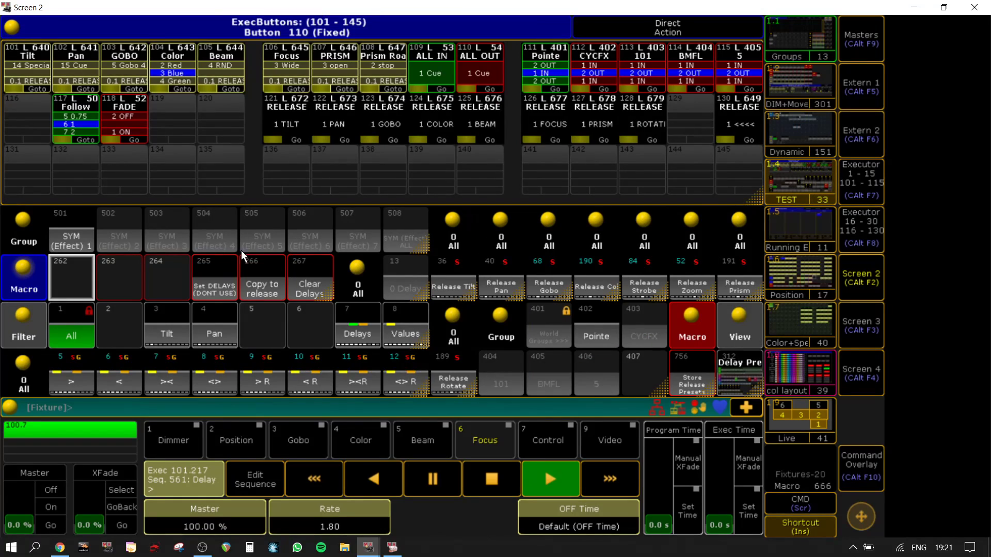
{"action": "right_click", "coordinate": [258, 280]}
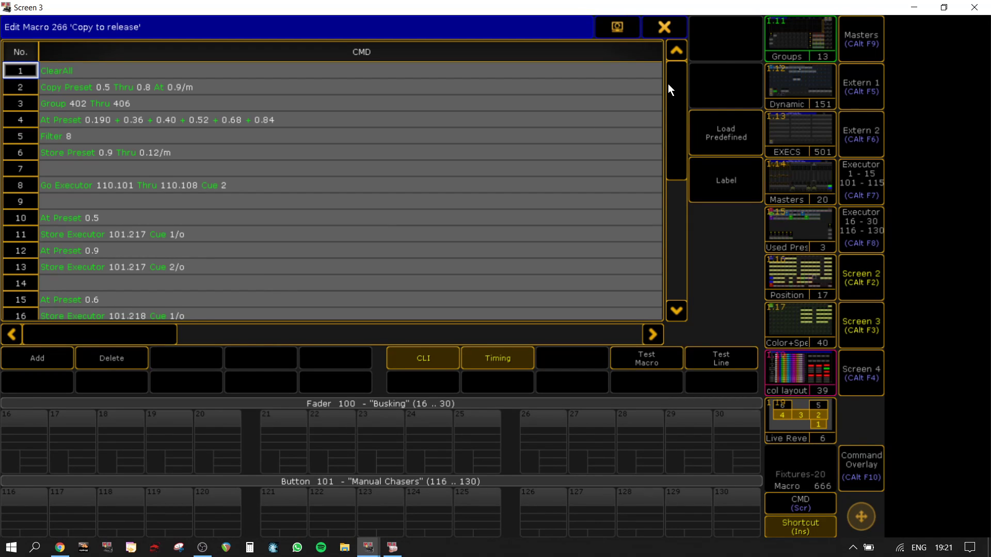
{"action": "left_click_drag", "start_coordinate": [670, 89], "coordinate": [680, 65]}
{"action": "left_click", "coordinate": [672, 26]}
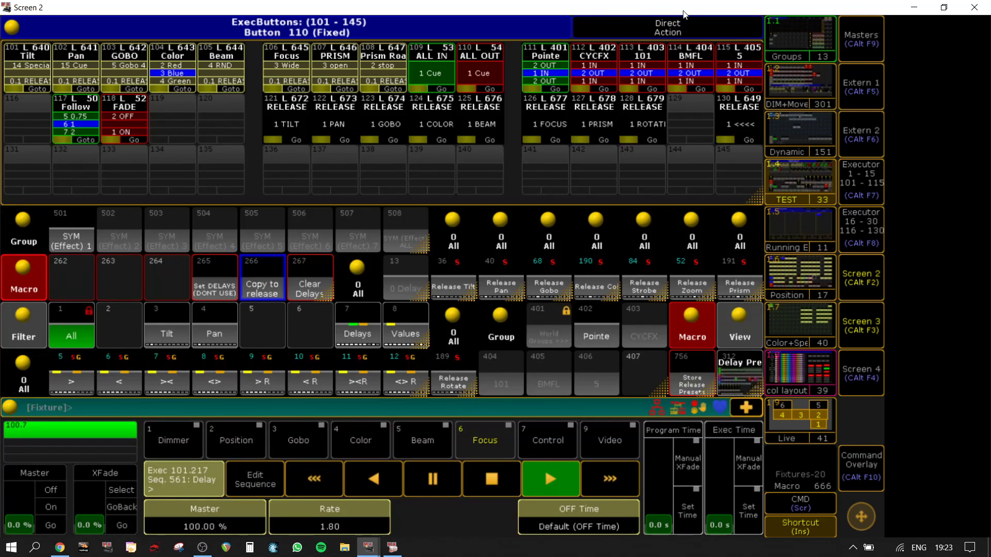
Step: Switch to the onPC window and set the "Follow" executor 117 to cue 1 "Reset"
{"action": "left_click", "coordinate": [876, 282]}
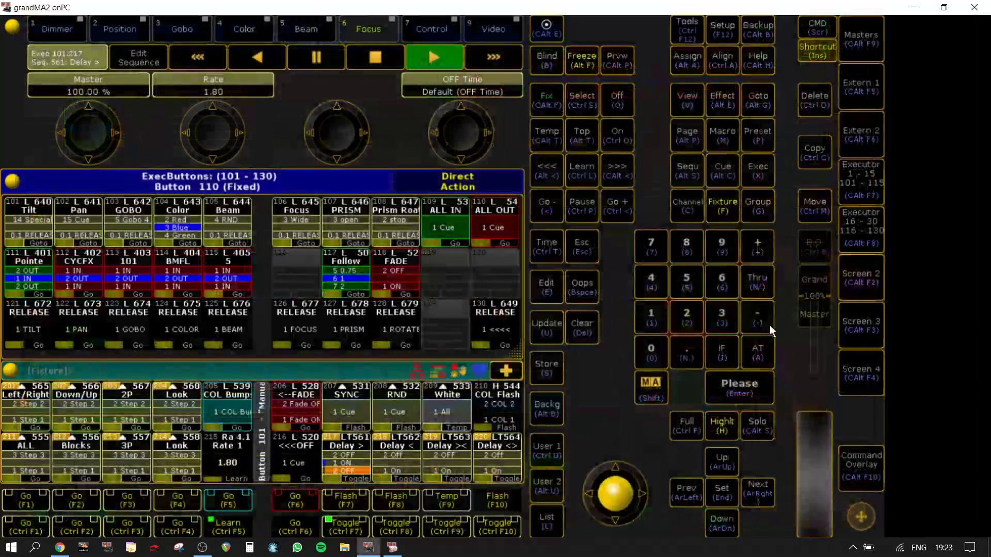
{"action": "left_click", "coordinate": [351, 282]}
{"action": "left_click", "coordinate": [297, 248]}
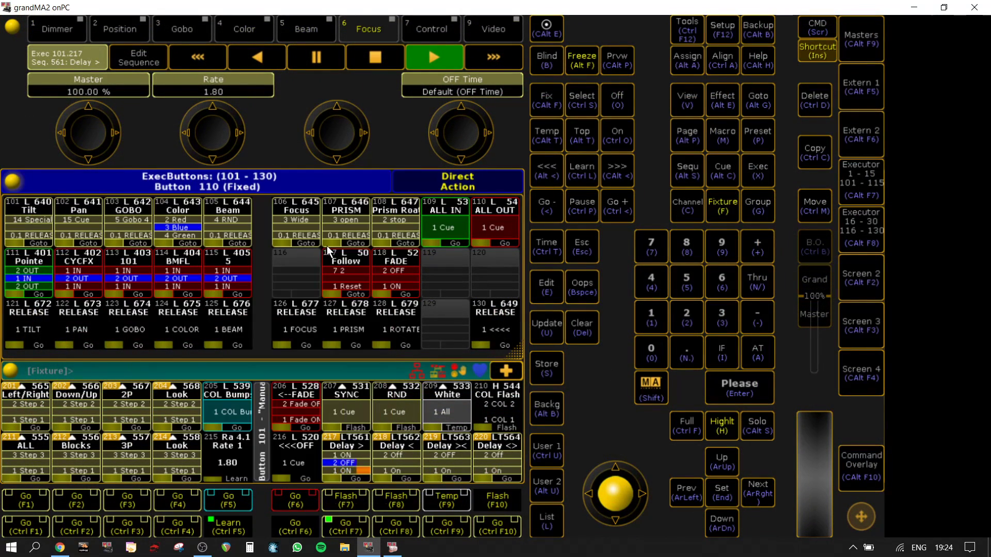
Step: Review the command lines of the "Follow" sequence and the triggers of the "Delay >" sequence on executor 217, closing each editor
{"action": "right_click", "coordinate": [354, 278]}
{"action": "left_click_drag", "start_coordinate": [138, 333], "coordinate": [264, 340]}
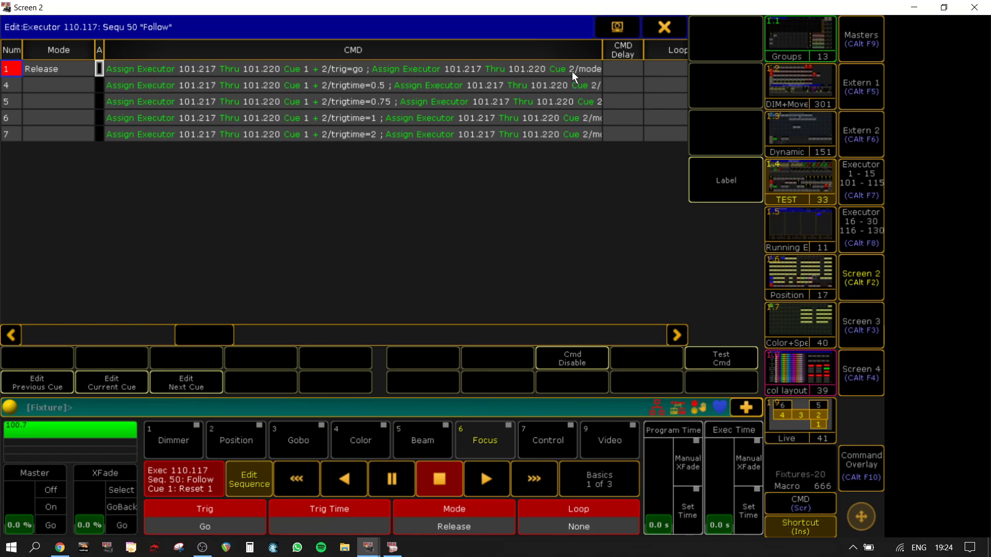
{"action": "left_click", "coordinate": [669, 20]}
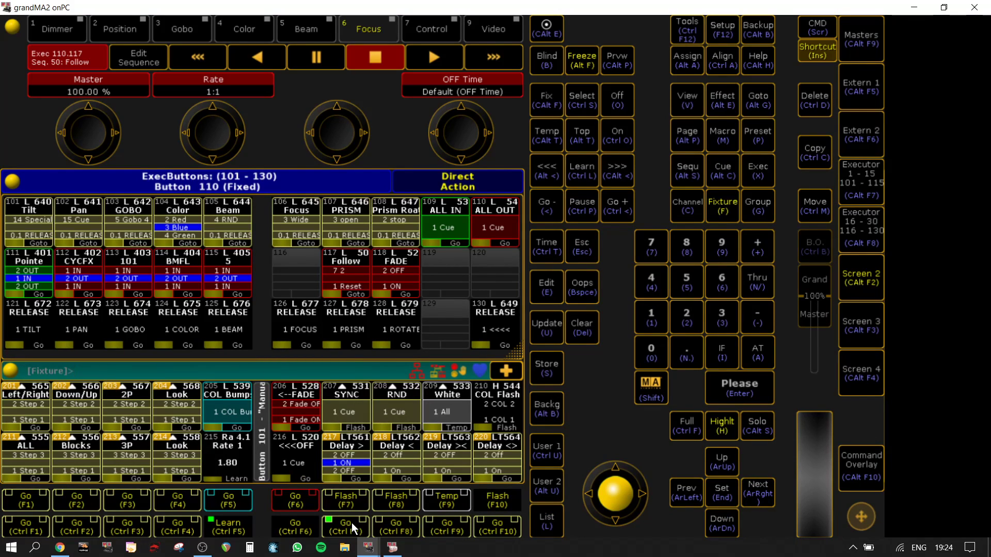
{"action": "right_click", "coordinate": [351, 455]}
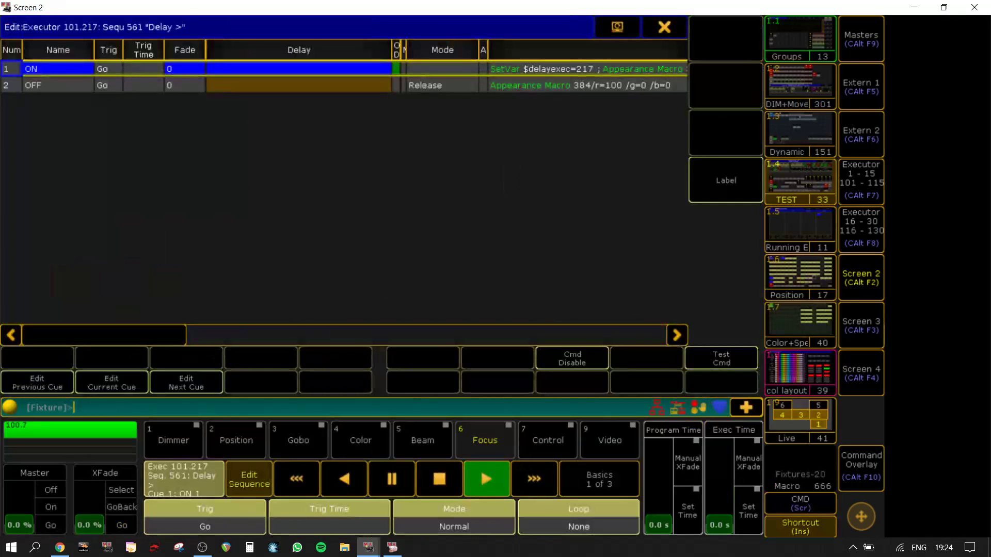
{"action": "left_click", "coordinate": [675, 34]}
Step: Set the "Follow" executor 117 to cue 6 "1"
{"action": "left_click", "coordinate": [343, 287]}
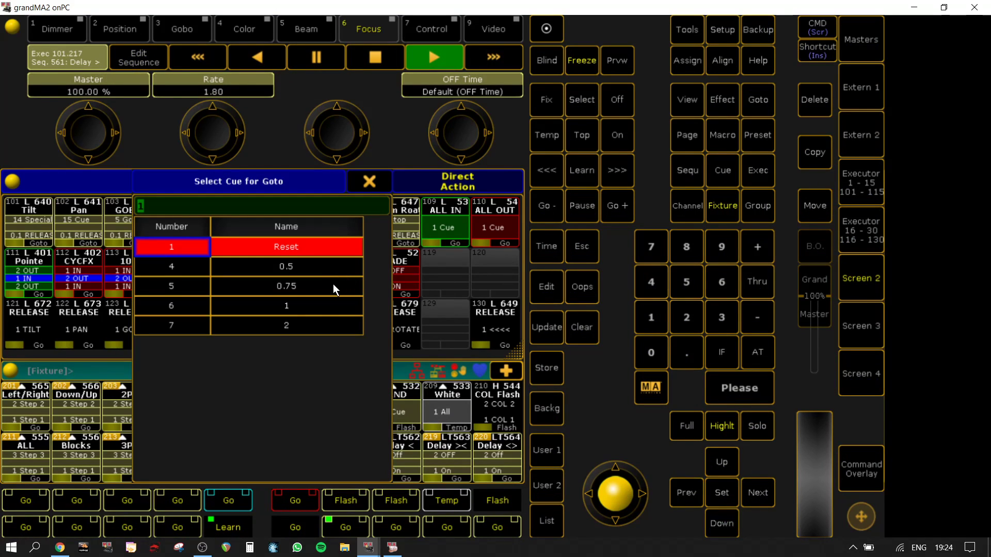
{"action": "left_click", "coordinate": [318, 311]}
{"action": "key", "text": "Insert"}
Step: Examine the trigger type and trigger time of the ON and OFF cues in the "Delay >" sequence without changing them
{"action": "right_click", "coordinate": [350, 457]}
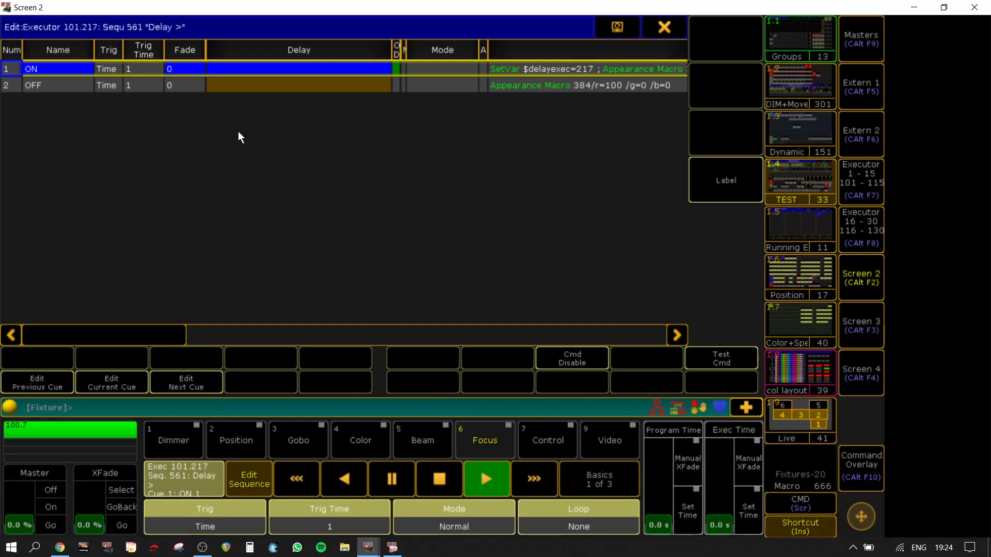
{"action": "left_click", "coordinate": [112, 70]}
{"action": "left_click", "coordinate": [114, 82]}
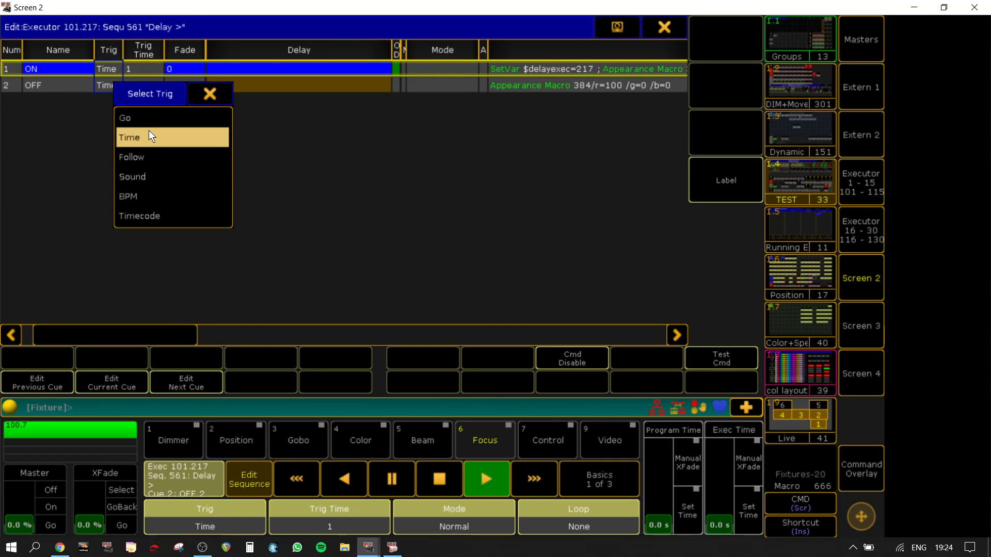
{"action": "left_click", "coordinate": [221, 92]}
{"action": "left_click", "coordinate": [157, 86]}
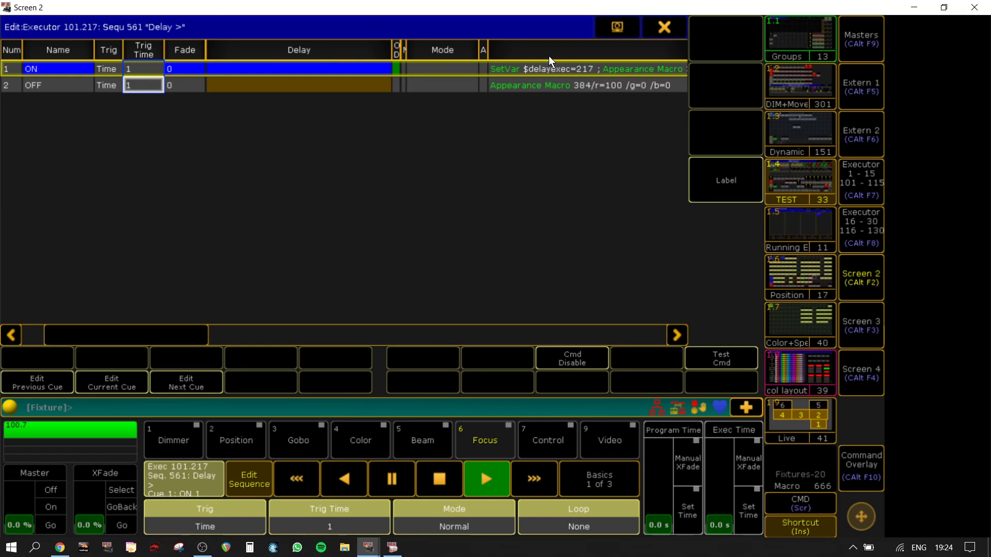
{"action": "left_click", "coordinate": [652, 23]}
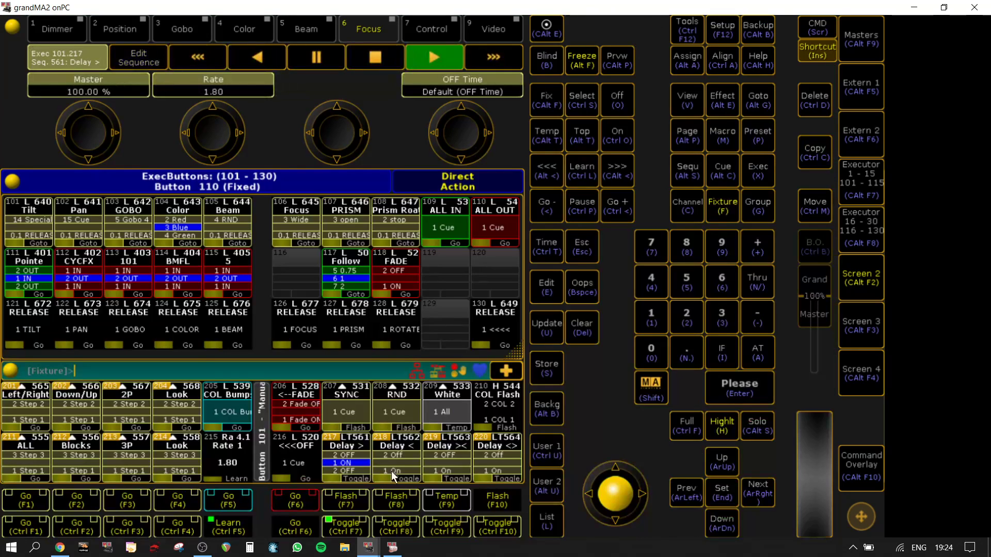
Step: Toggle the "Delay >" executor 217 and set the "Follow" executor 117 to cue 4 "0.5"
{"action": "left_click", "coordinate": [338, 529]}
{"action": "left_click", "coordinate": [338, 528]}
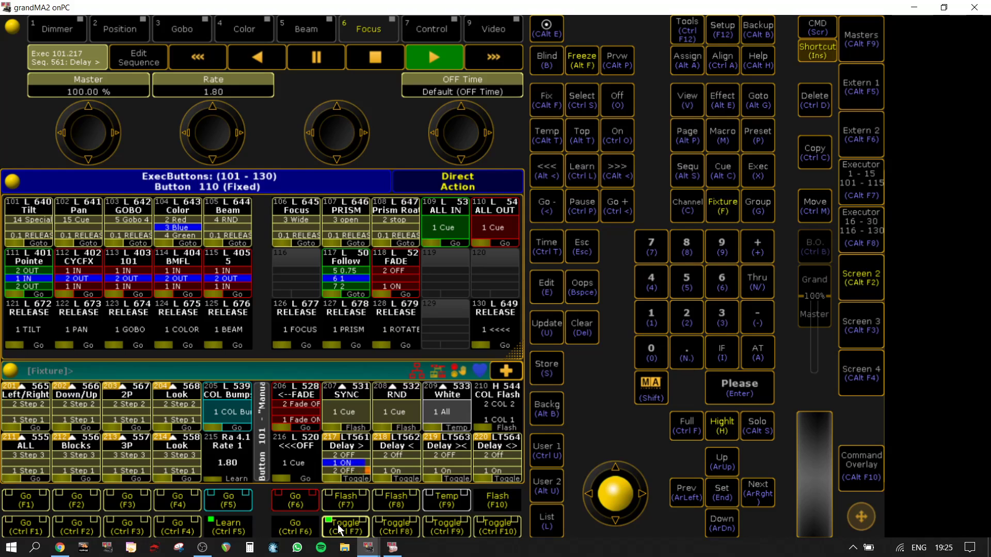
{"action": "left_click", "coordinate": [364, 280]}
{"action": "left_click", "coordinate": [301, 265]}
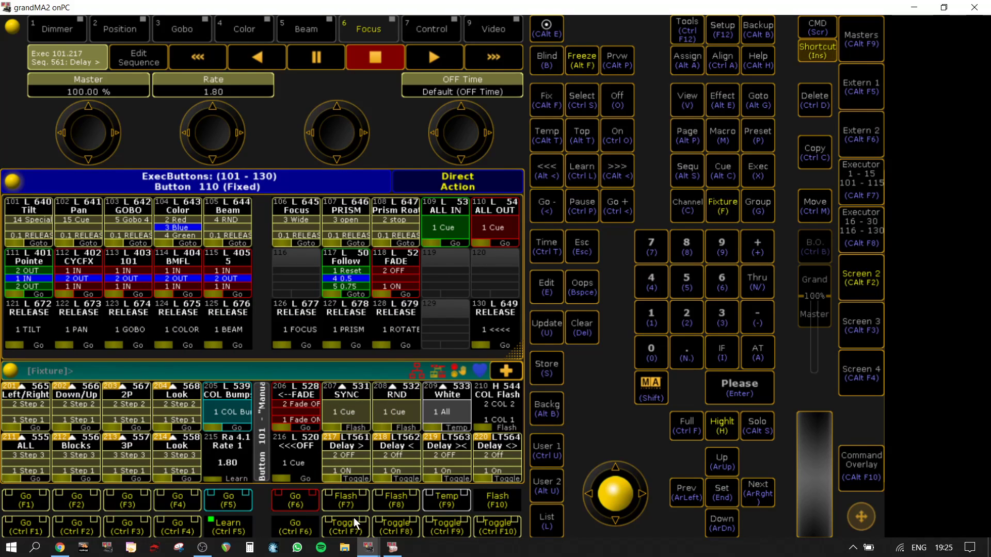
Step: Run the "Delay >" executor 217, check the trigger times of its ON and OFF cues, and toggle it off
{"action": "left_click", "coordinate": [351, 523]}
{"action": "left_click", "coordinate": [345, 472]}
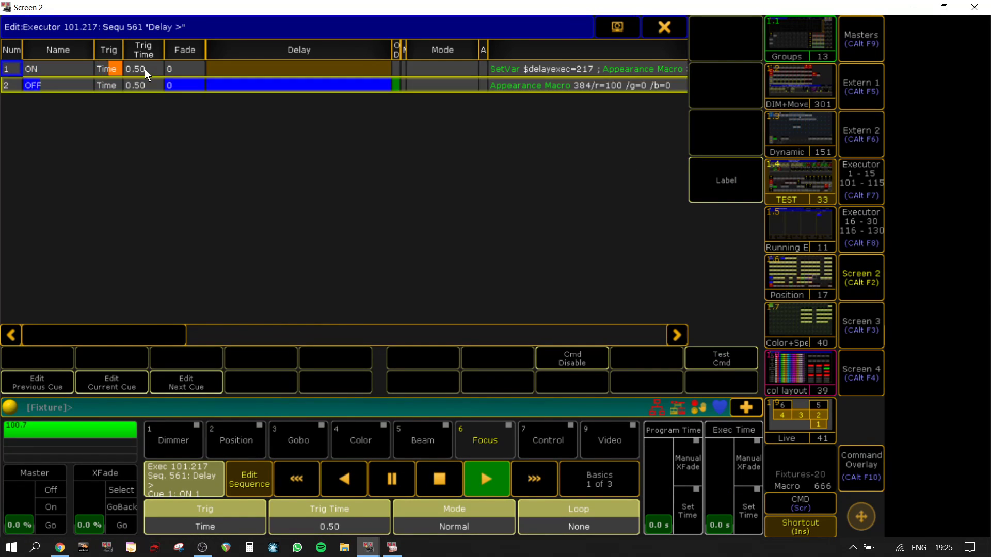
{"action": "left_click", "coordinate": [664, 27]}
{"action": "left_click", "coordinate": [360, 527]}
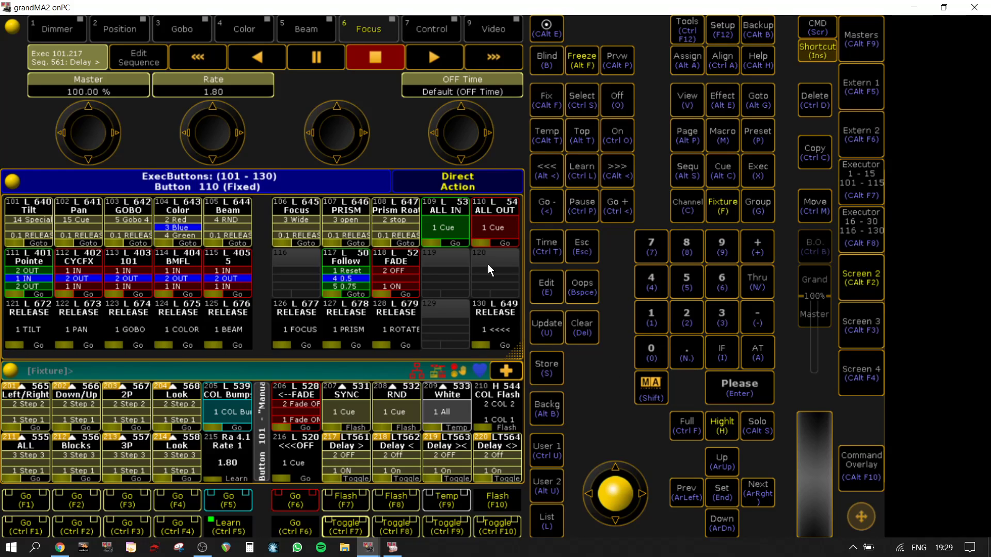
Step: Examine the command lines of all cues in the "Follow" executor 117 sequence, widening the CMD column to read them, and close the sequence
{"action": "left_click", "coordinate": [863, 275]}
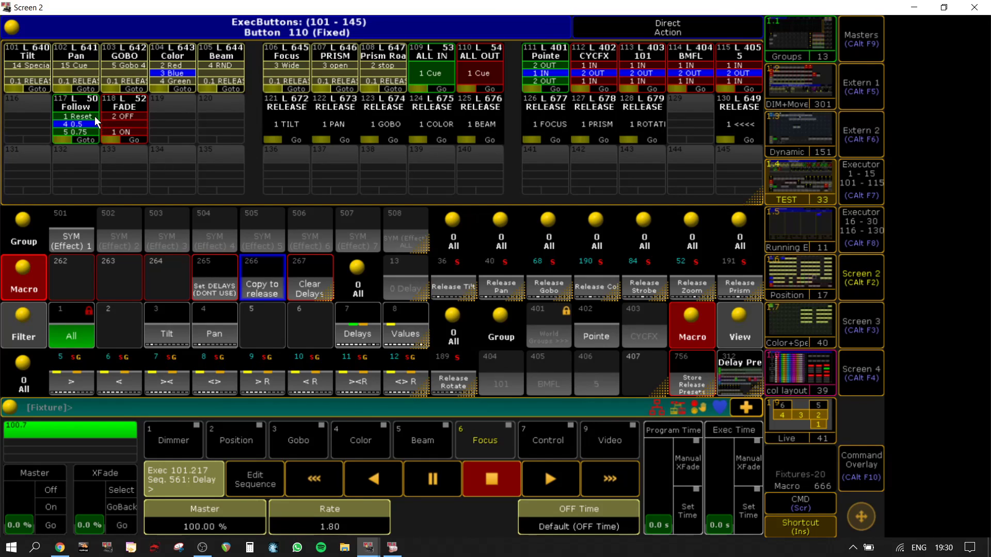
{"action": "right_click", "coordinate": [80, 117]}
{"action": "left_click_drag", "start_coordinate": [186, 335], "coordinate": [315, 341]}
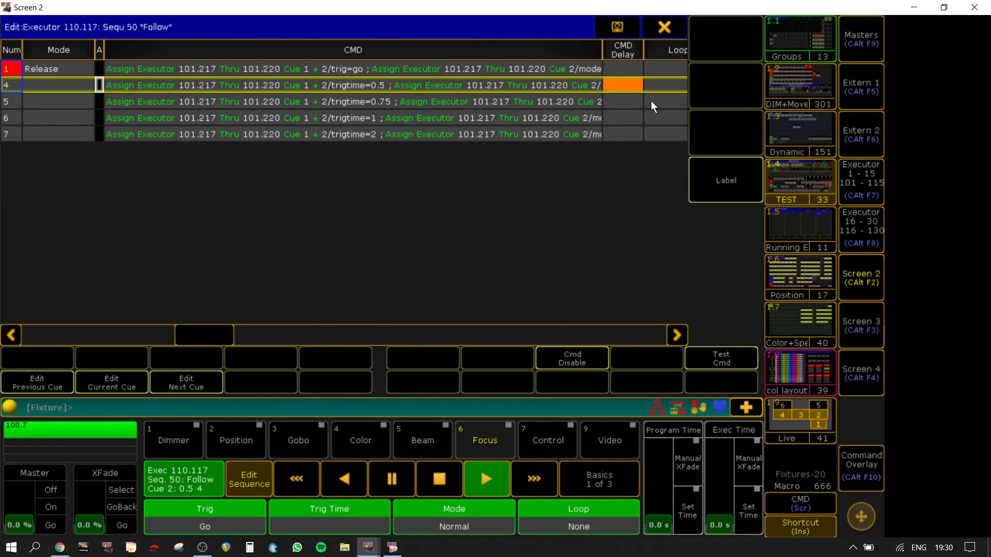
{"action": "left_click_drag", "start_coordinate": [601, 45], "coordinate": [686, 41]}
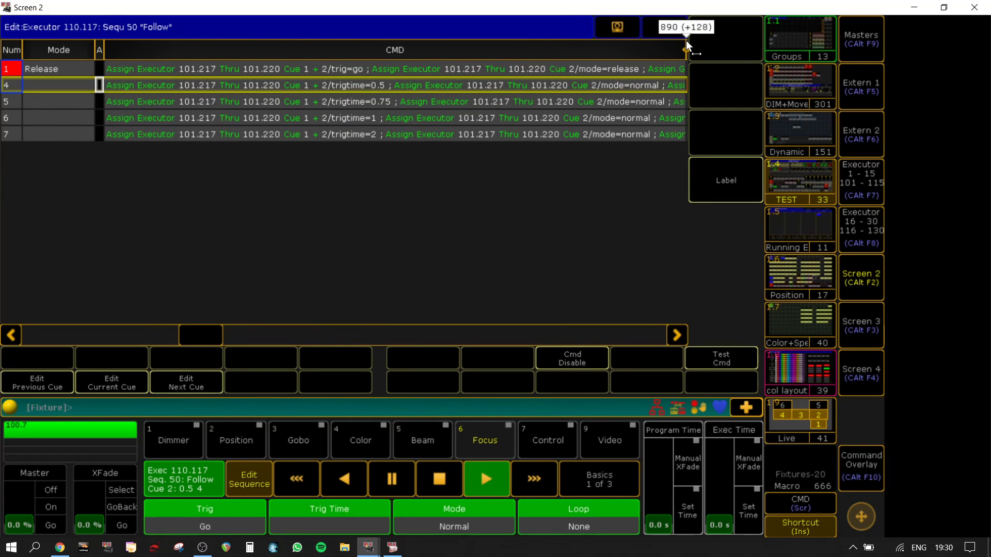
{"action": "left_click_drag", "start_coordinate": [216, 328], "coordinate": [232, 328]}
{"action": "left_click_drag", "start_coordinate": [615, 46], "coordinate": [686, 56]}
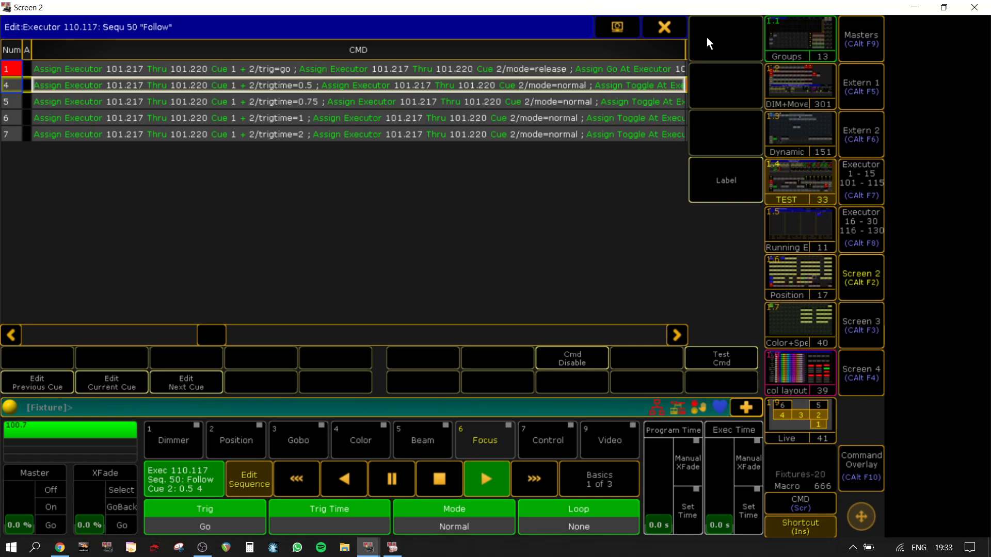
{"action": "left_click", "coordinate": [663, 27]}
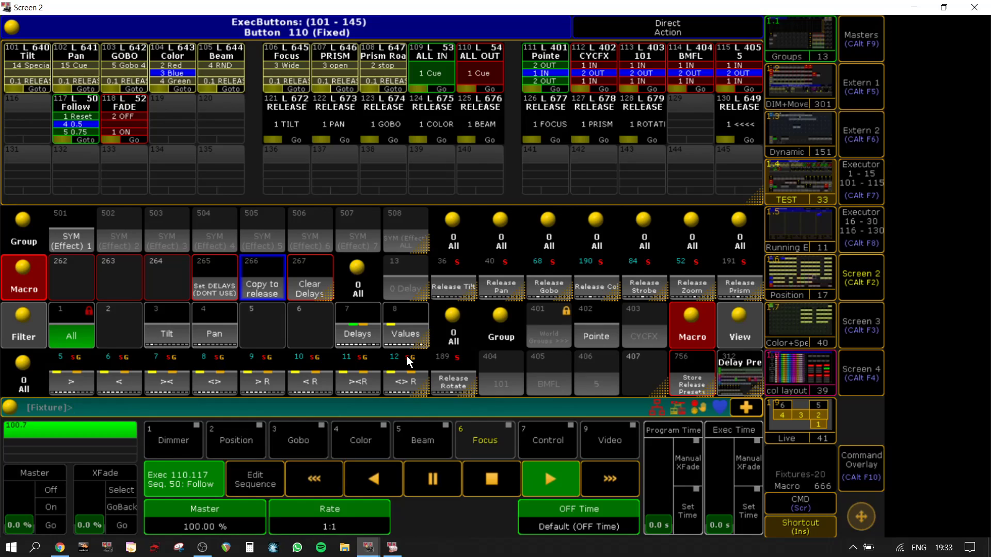